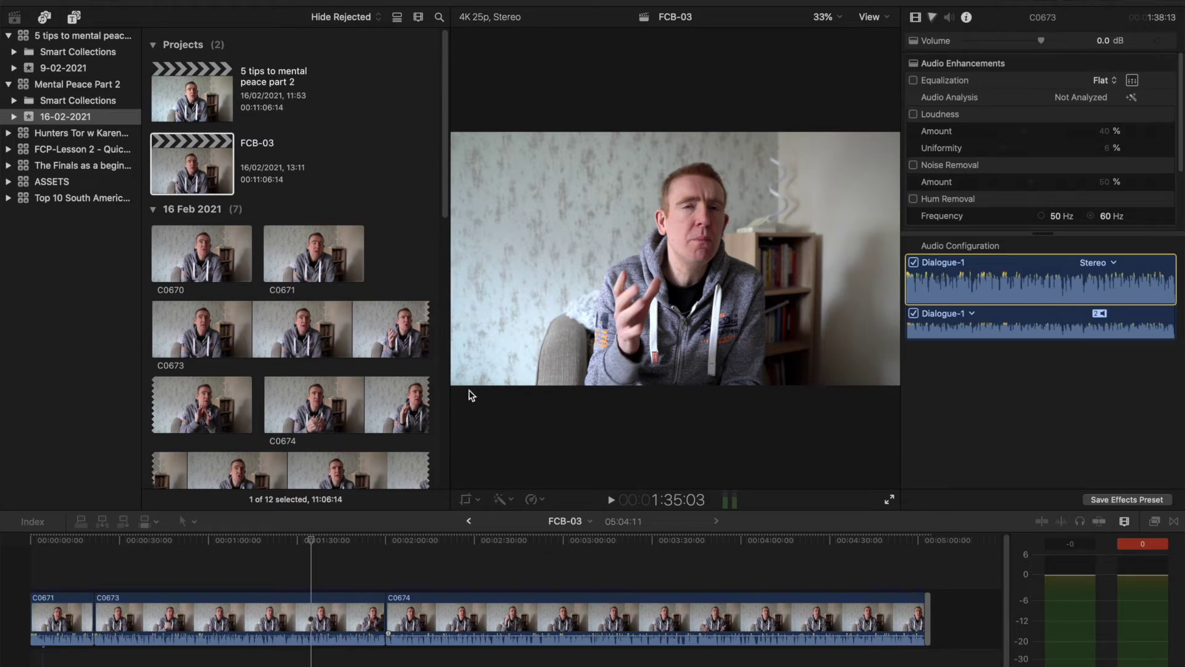
Step: Scrub through clips C0671, C0673 and C0674 in the current timeline
{"action": "left_click", "coordinate": [337, 558]}
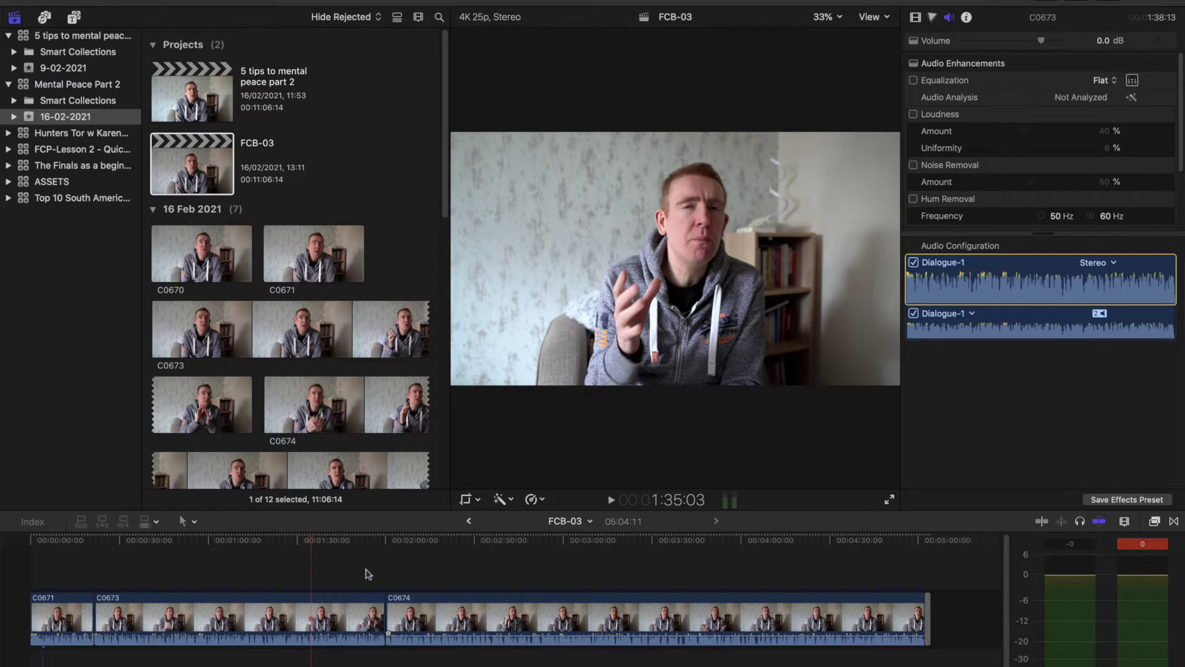
{"action": "left_click", "coordinate": [389, 574]}
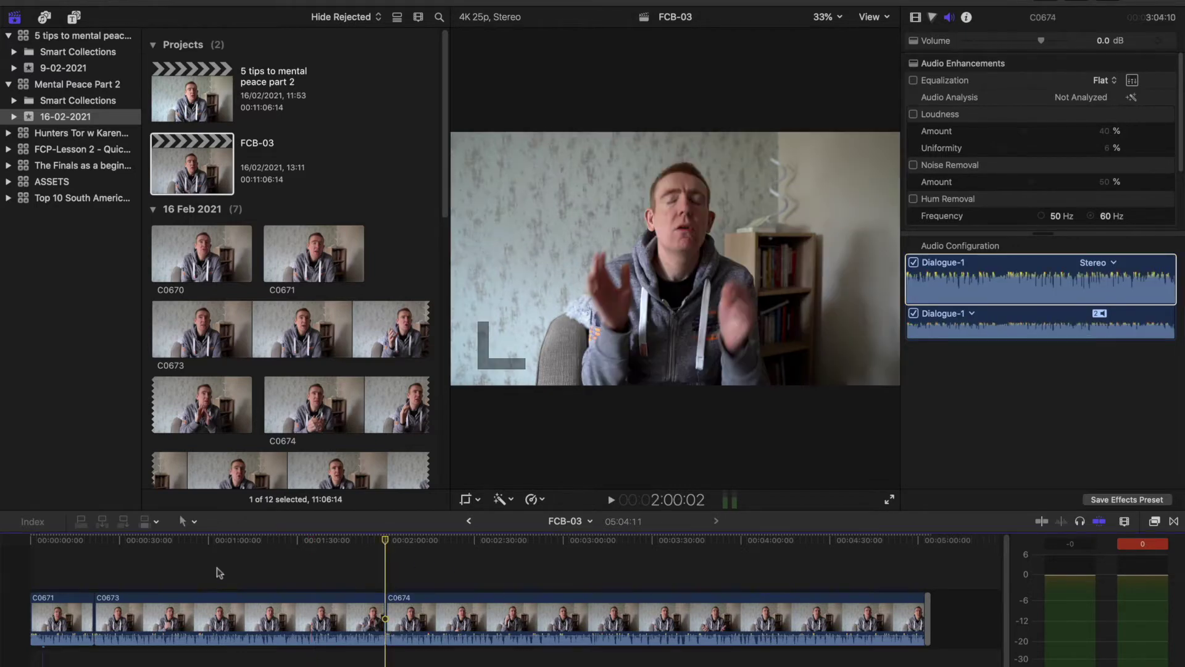
{"action": "left_click", "coordinate": [217, 568]}
{"action": "left_click", "coordinate": [720, 580]}
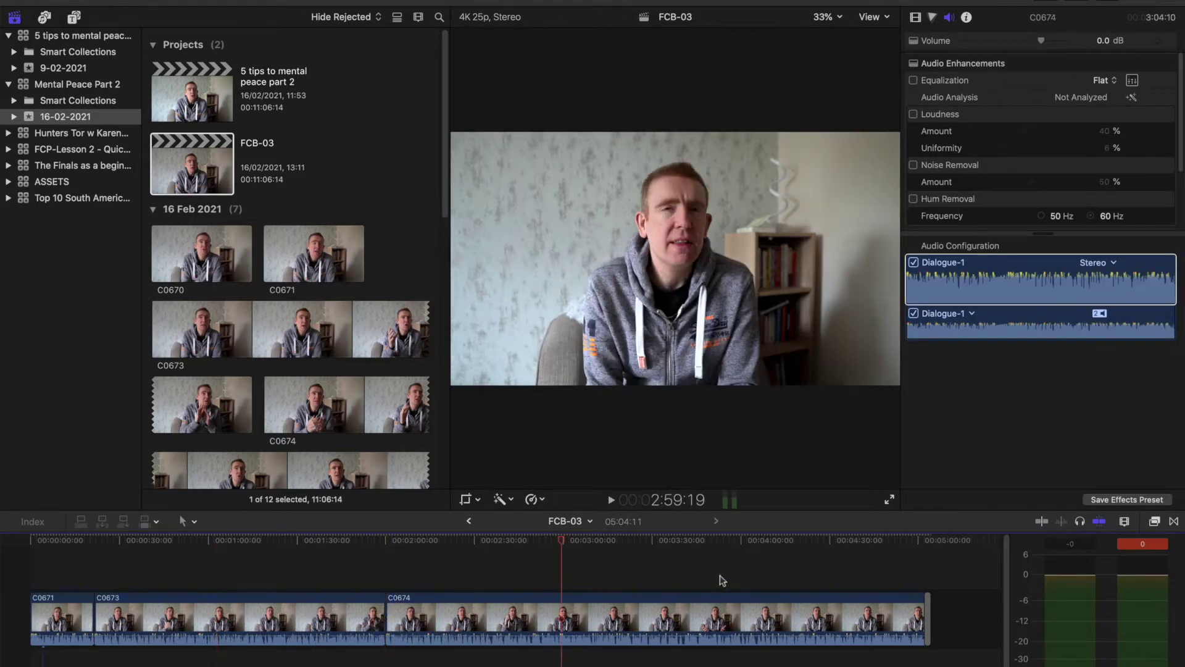
{"action": "left_click", "coordinate": [282, 581]}
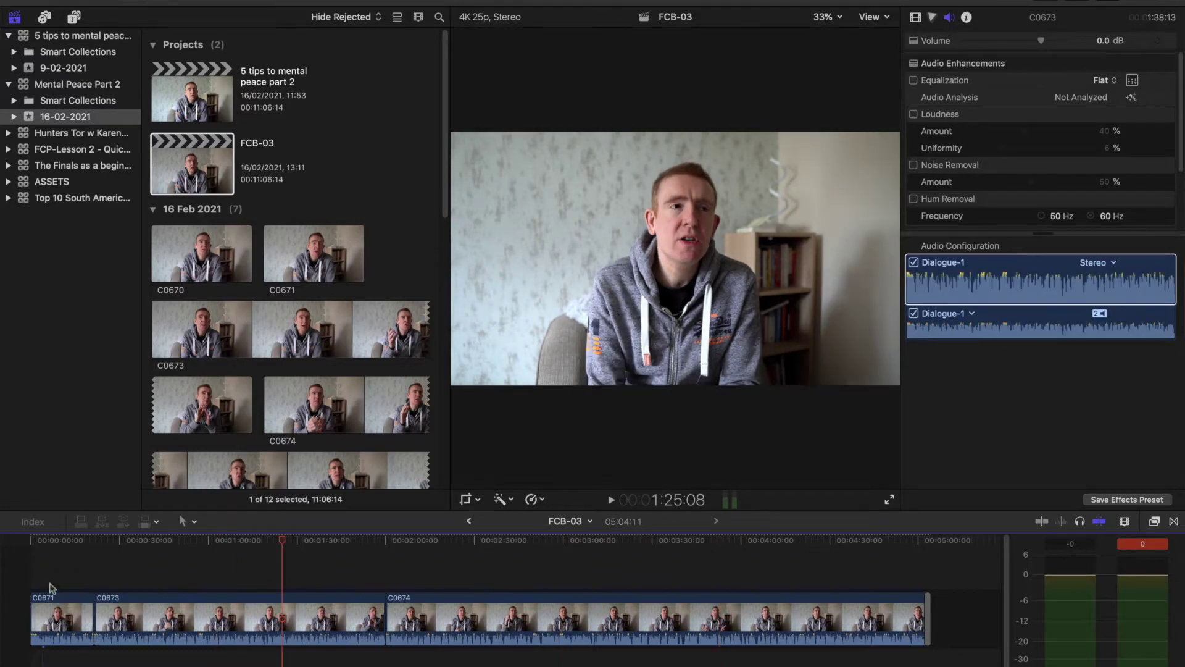
{"action": "left_click", "coordinate": [44, 584]}
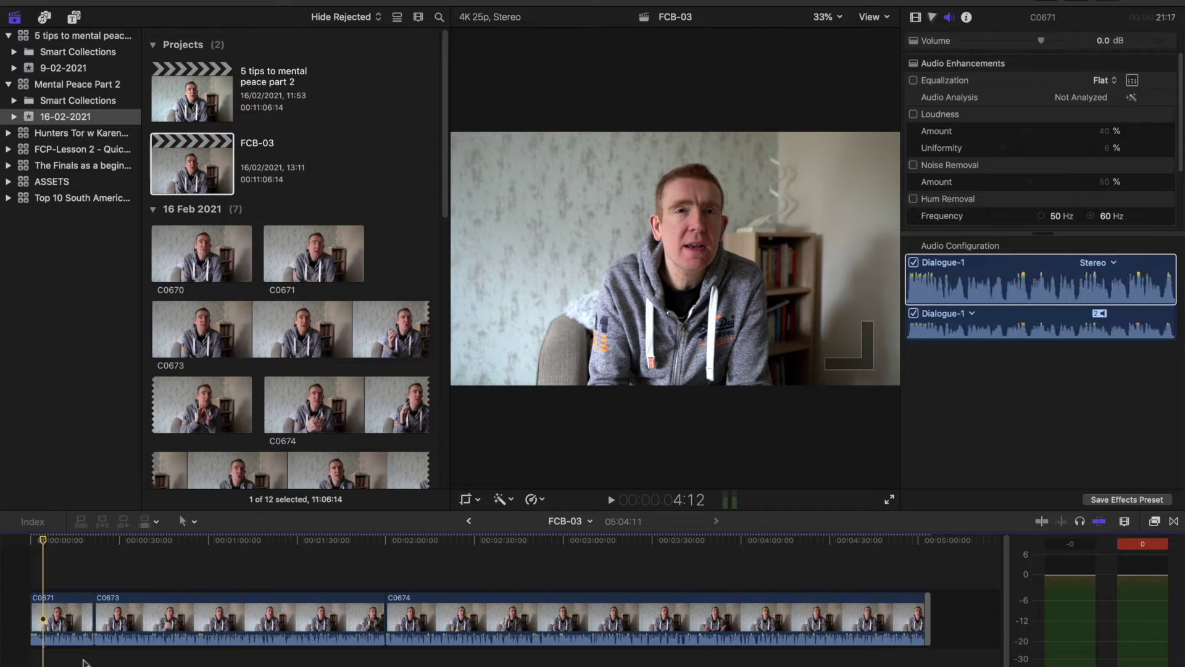
{"action": "left_click", "coordinate": [83, 658]}
{"action": "left_click", "coordinate": [313, 573]}
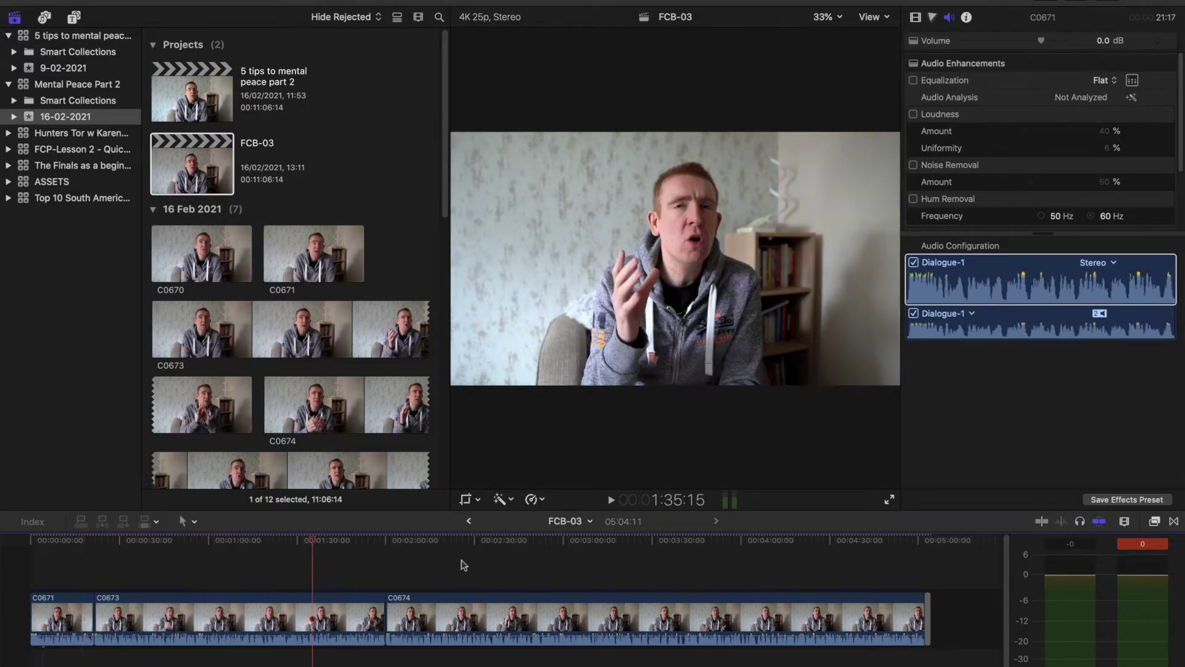
{"action": "left_click", "coordinate": [465, 564]}
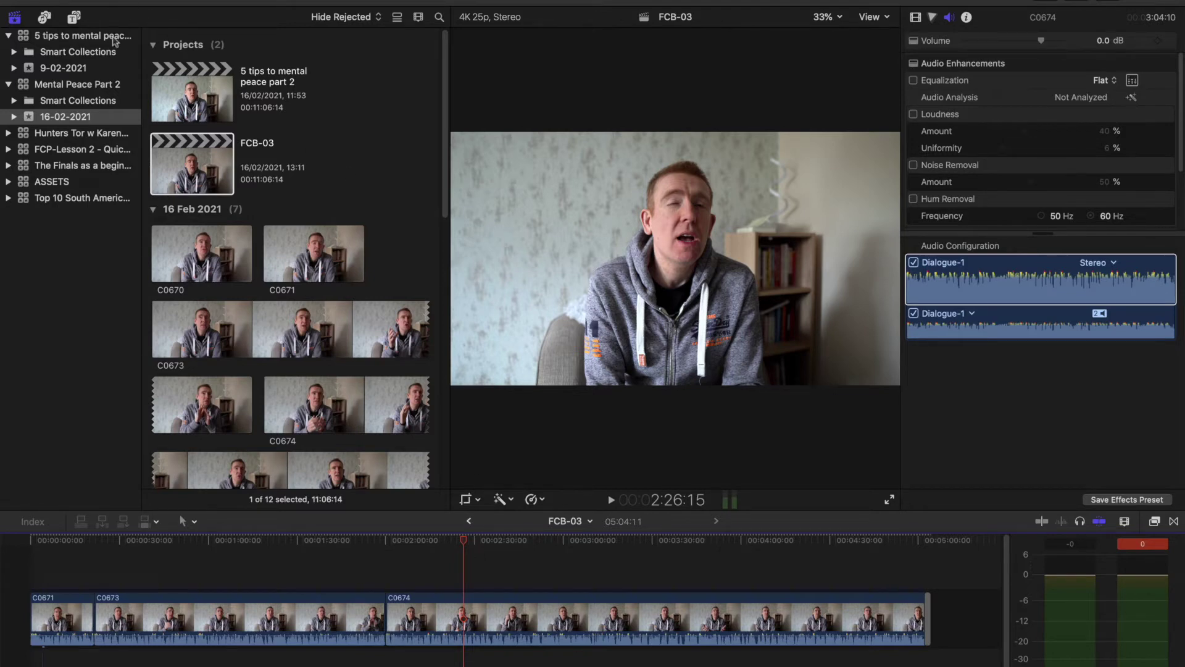
Step: Open the 5 tips to mental peace project from the 9-02-2021 event, fitted to the window, and preview it near 8:20
{"action": "left_click", "coordinate": [67, 69]}
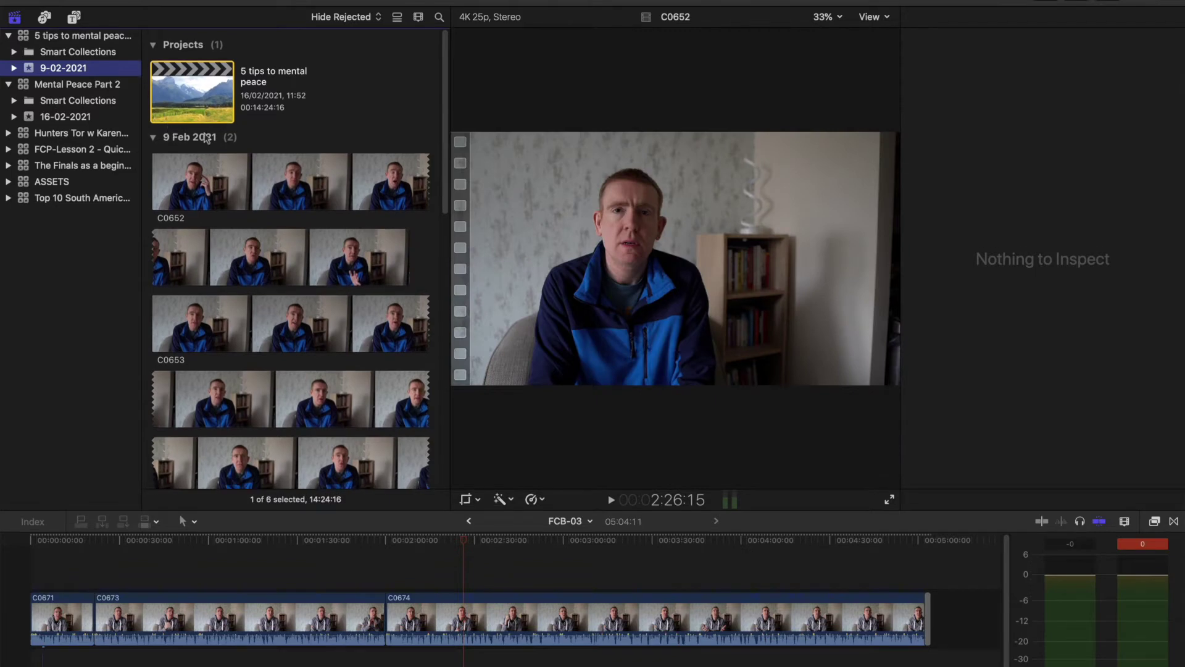
{"action": "double_click", "coordinate": [210, 101]}
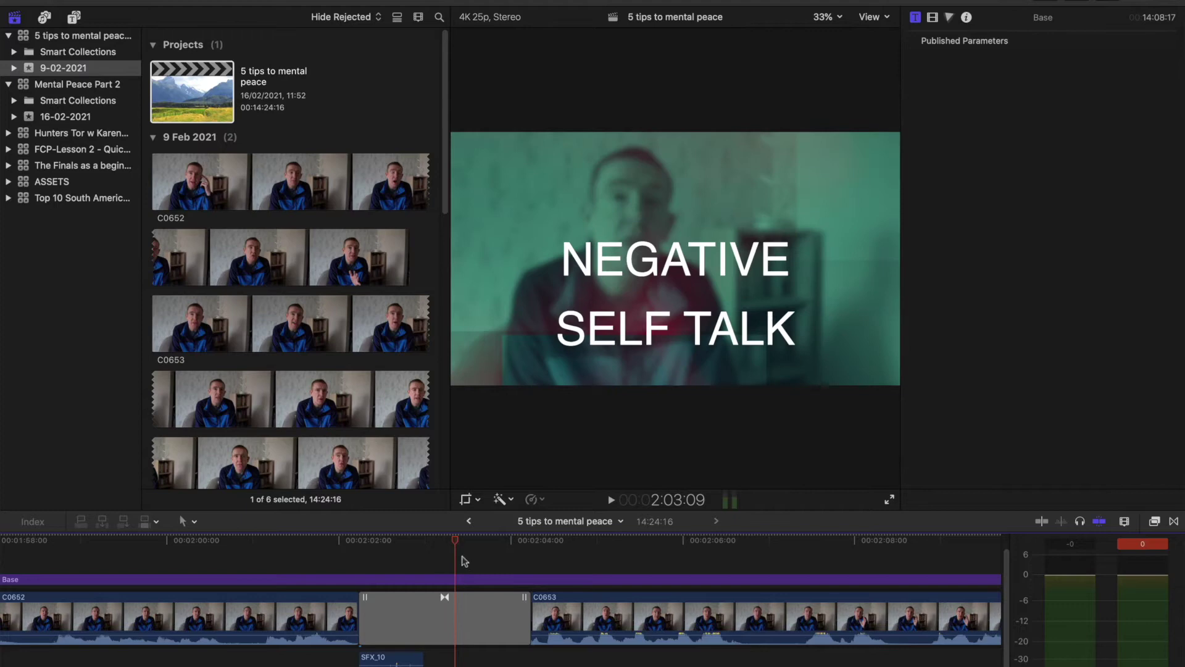
{"action": "scroll", "coordinate": [503, 602], "scroll_direction": "left", "scroll_amount": 5}
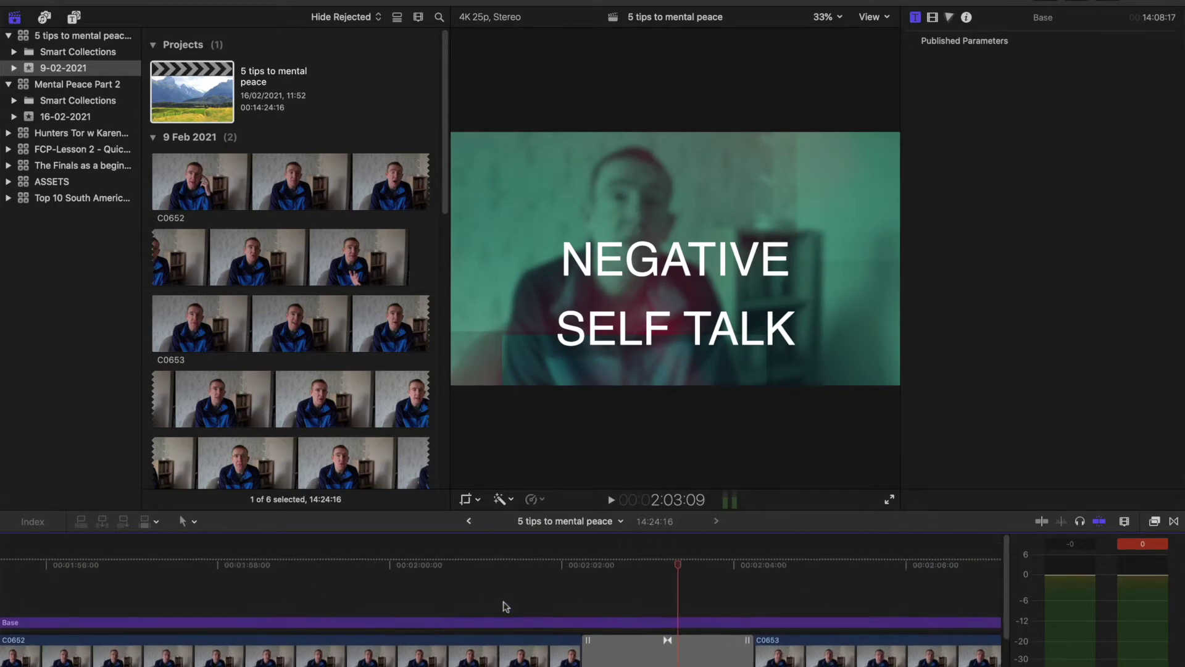
{"action": "key", "text": "shift+z"}
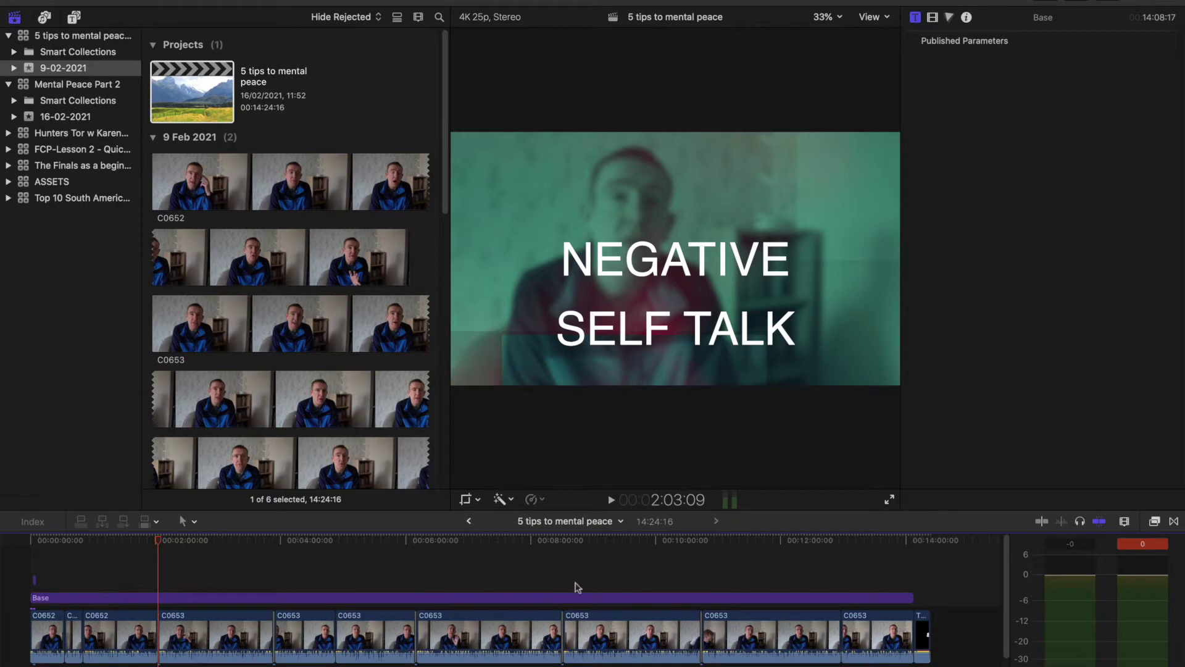
{"action": "left_click", "coordinate": [552, 580]}
{"action": "key", "text": "space"}
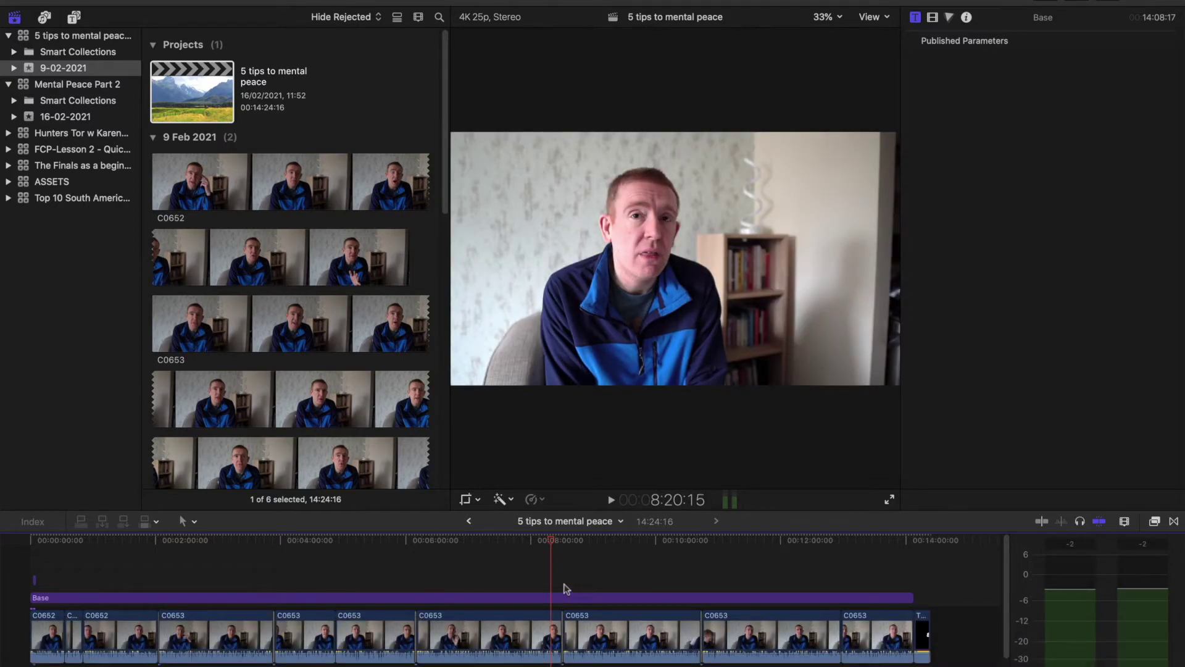
Step: Zoom in, play the BE GRATEFUL title, and select its transition between the C0653 clips
{"action": "key", "text": "super+equal"}
{"action": "key", "text": "super+equal"}
{"action": "key", "text": "super+equal"}
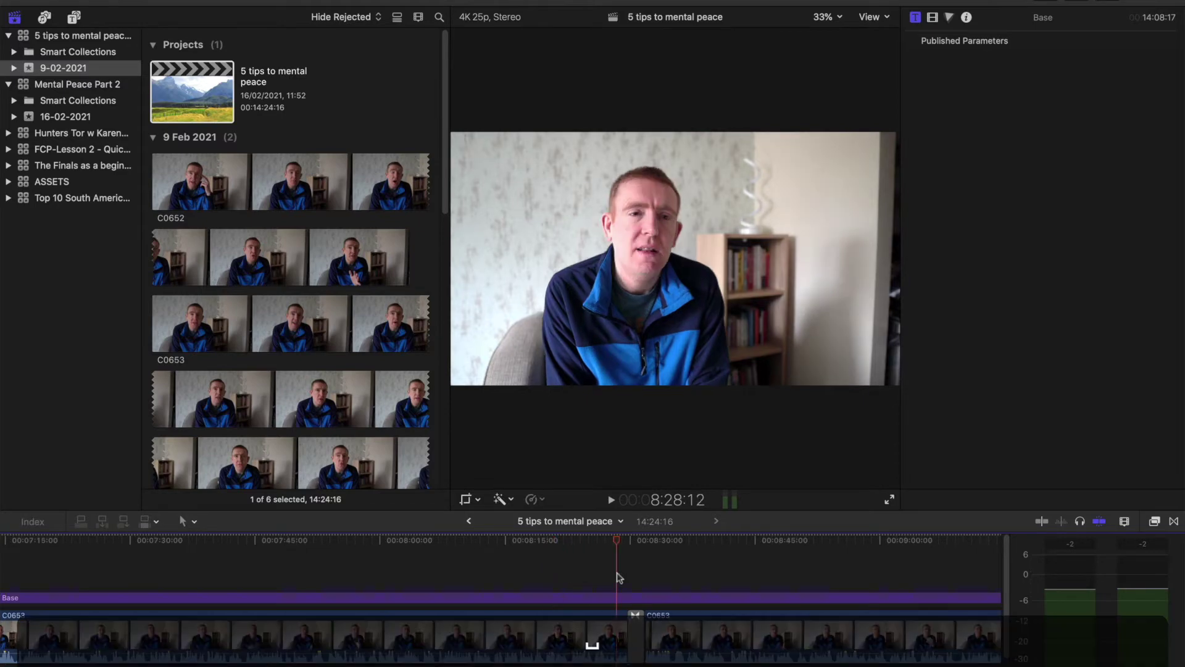
{"action": "key", "text": "space"}
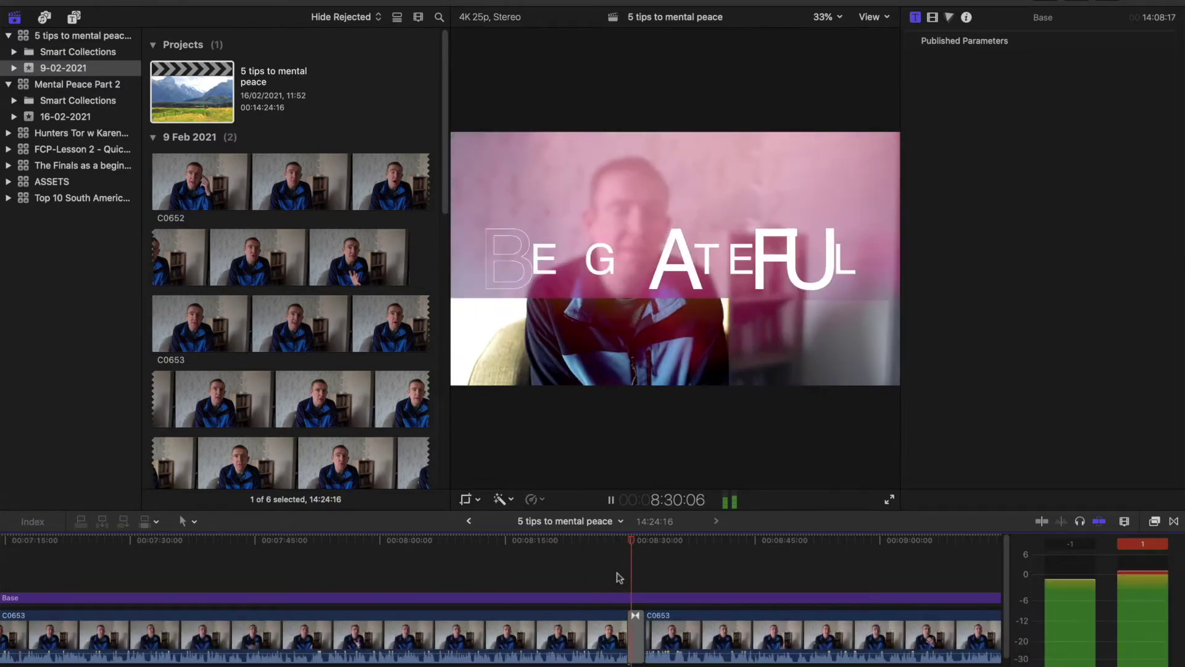
{"action": "key", "text": "space"}
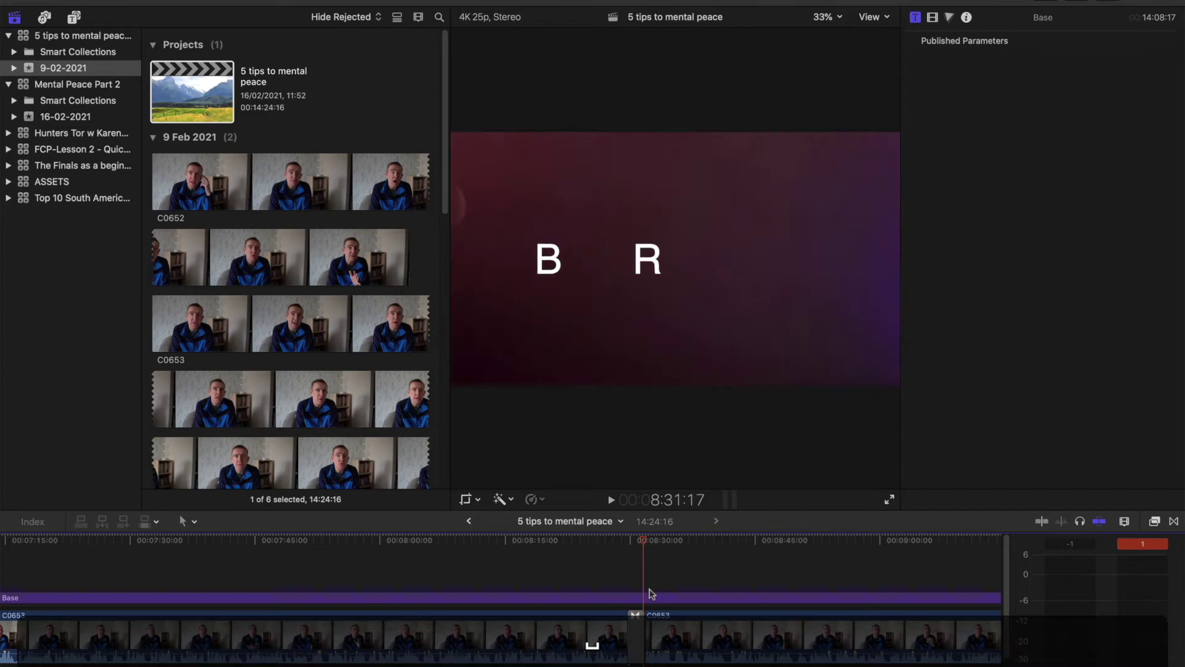
{"action": "left_click", "coordinate": [637, 647]}
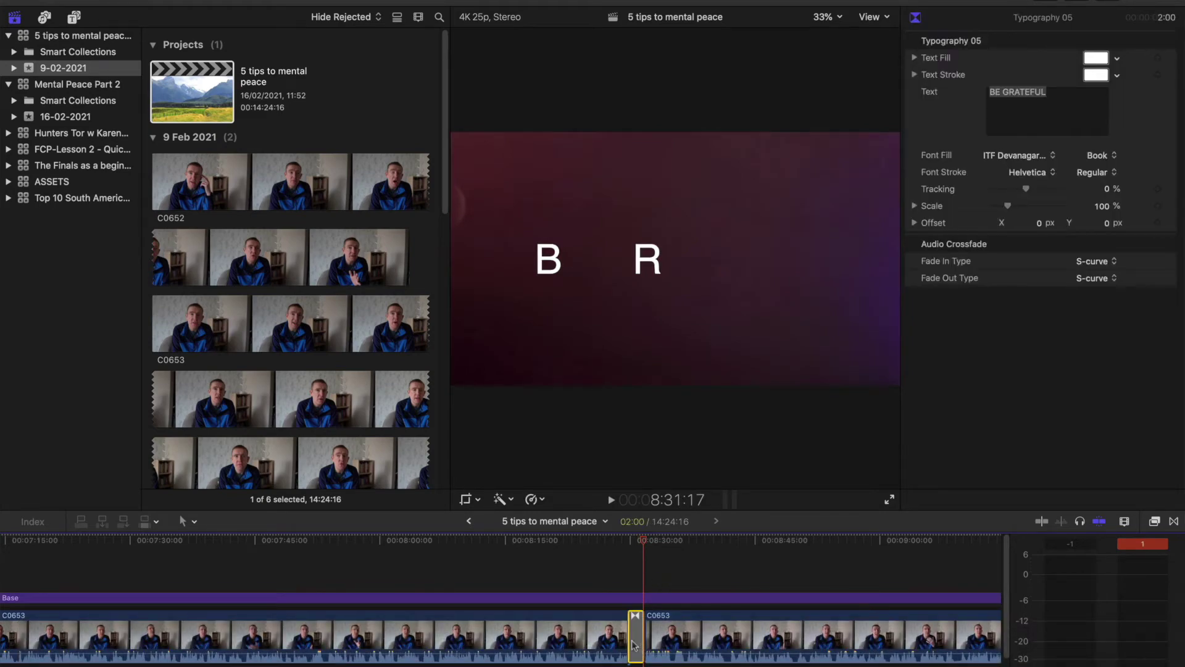
Step: Copy the Typography 05 transition, glance at FCB-03, then return to the 5 tips project
{"action": "key", "text": "ctrl+c"}
{"action": "key", "text": "super"}
{"action": "key", "text": "super+bracketleft"}
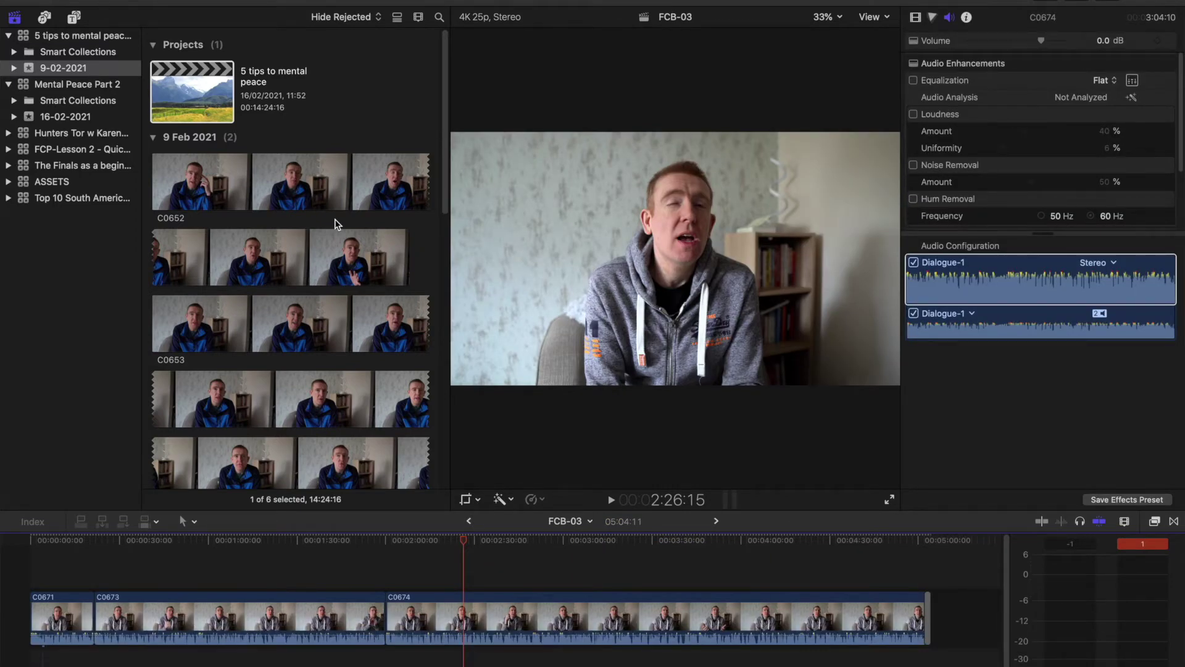
{"action": "key", "text": "super+bracketright"}
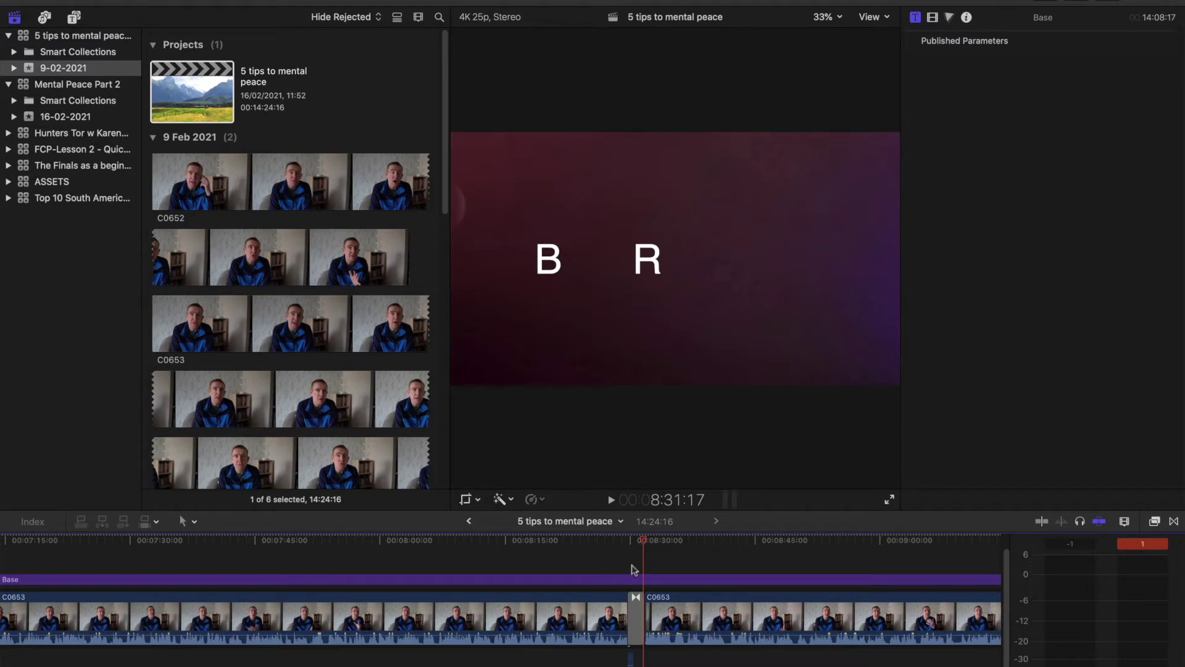
Step: Back in FCB-03, select the edit point between clips C0673 and C0674
{"action": "key", "text": "super+bracketleft"}
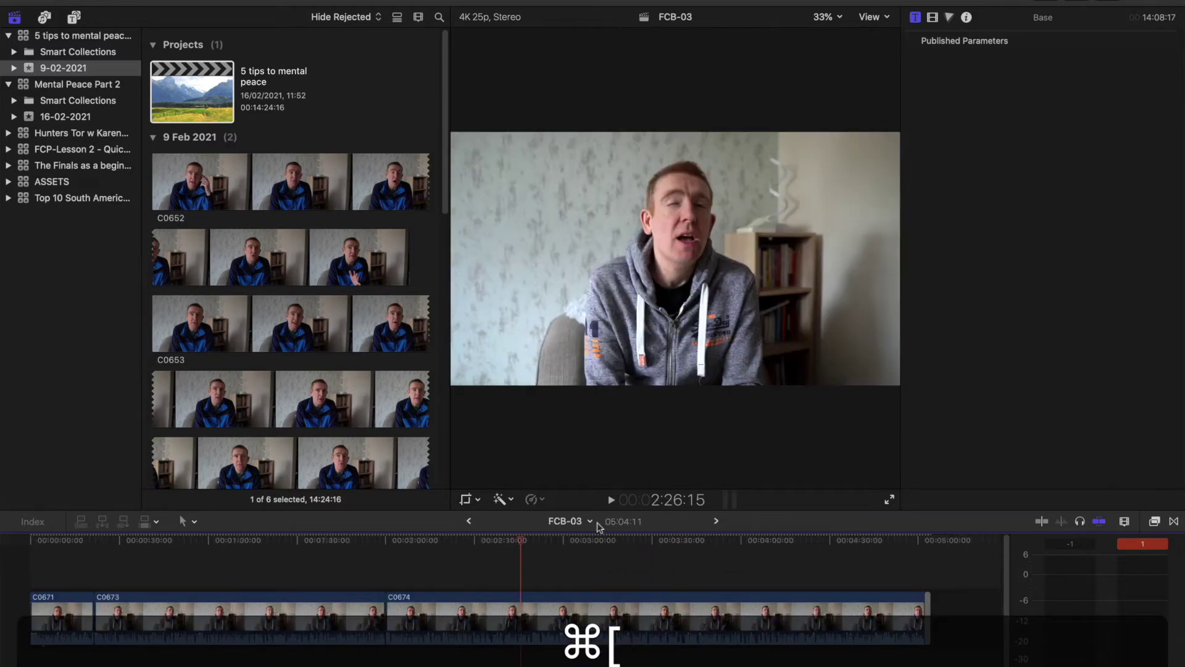
{"action": "key", "text": "super+bracketright"}
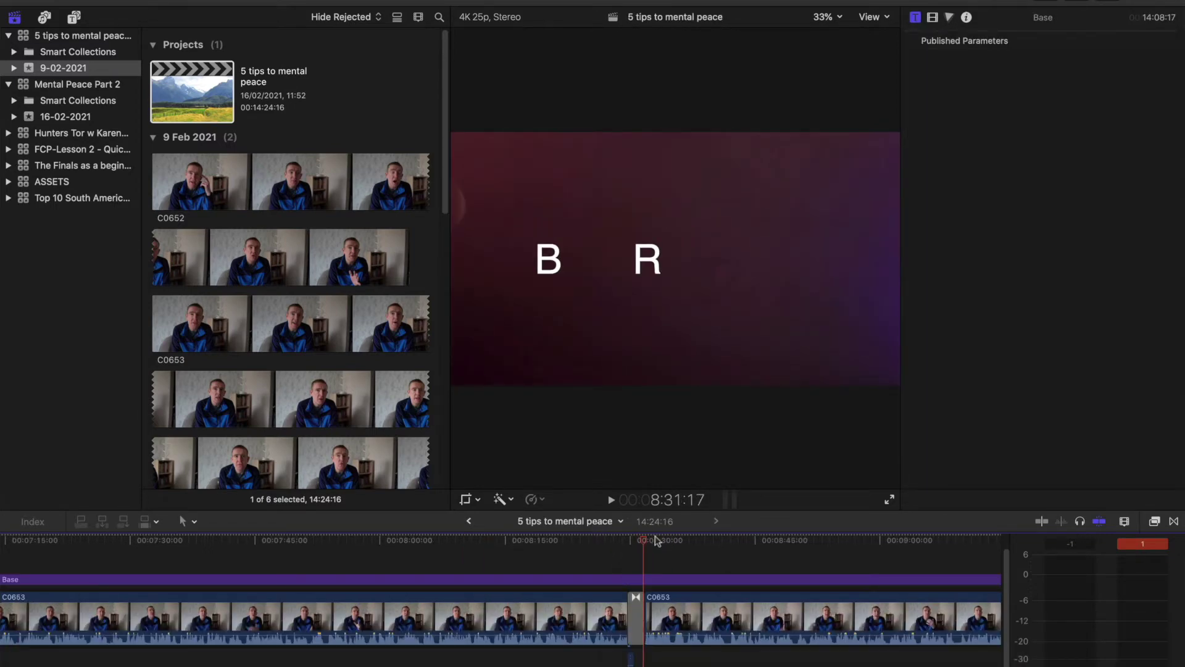
{"action": "key", "text": "super"}
{"action": "key", "text": "super+bracketright"}
{"action": "key", "text": "super+bracketleft"}
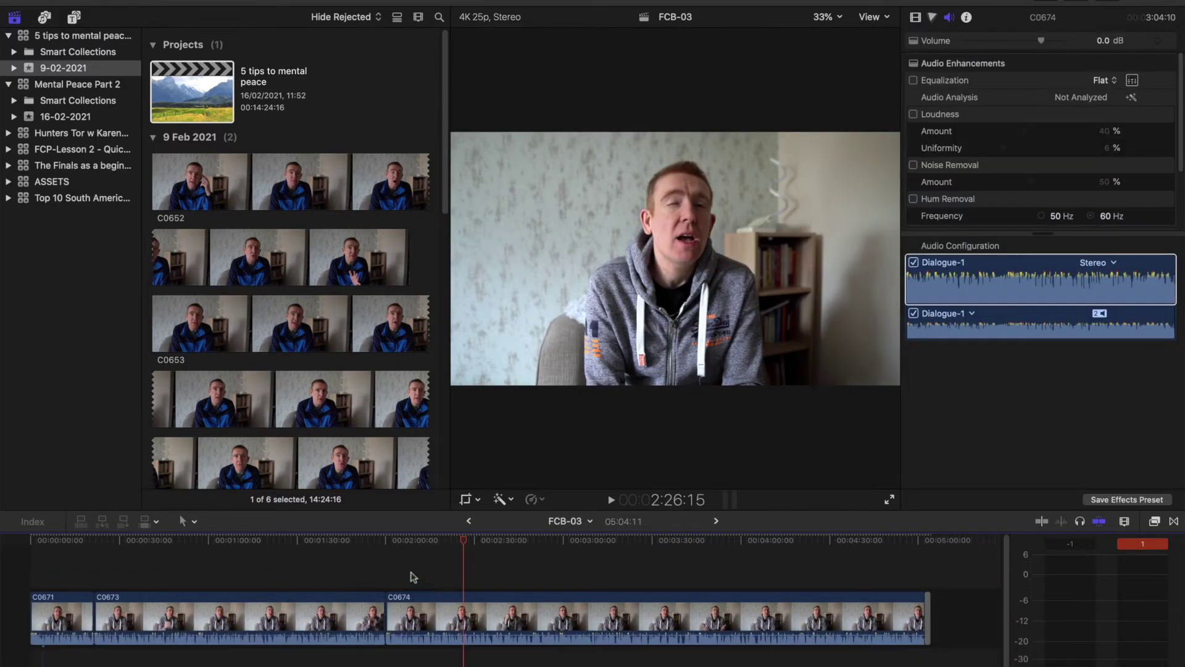
{"action": "left_click", "coordinate": [401, 575]}
{"action": "key", "text": "Up"}
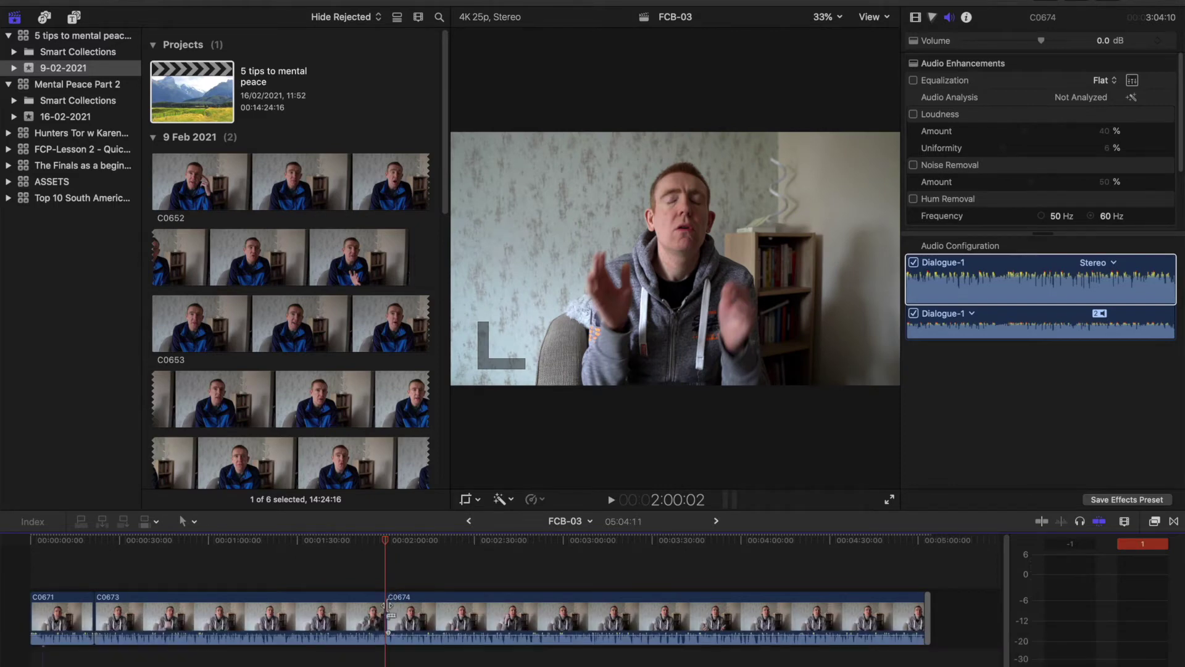
{"action": "left_click", "coordinate": [388, 605]}
Step: Paste the BE GRATEFUL transition at FCB-03's C0673–C0674 cut and preview it
{"action": "key", "text": "super+v"}
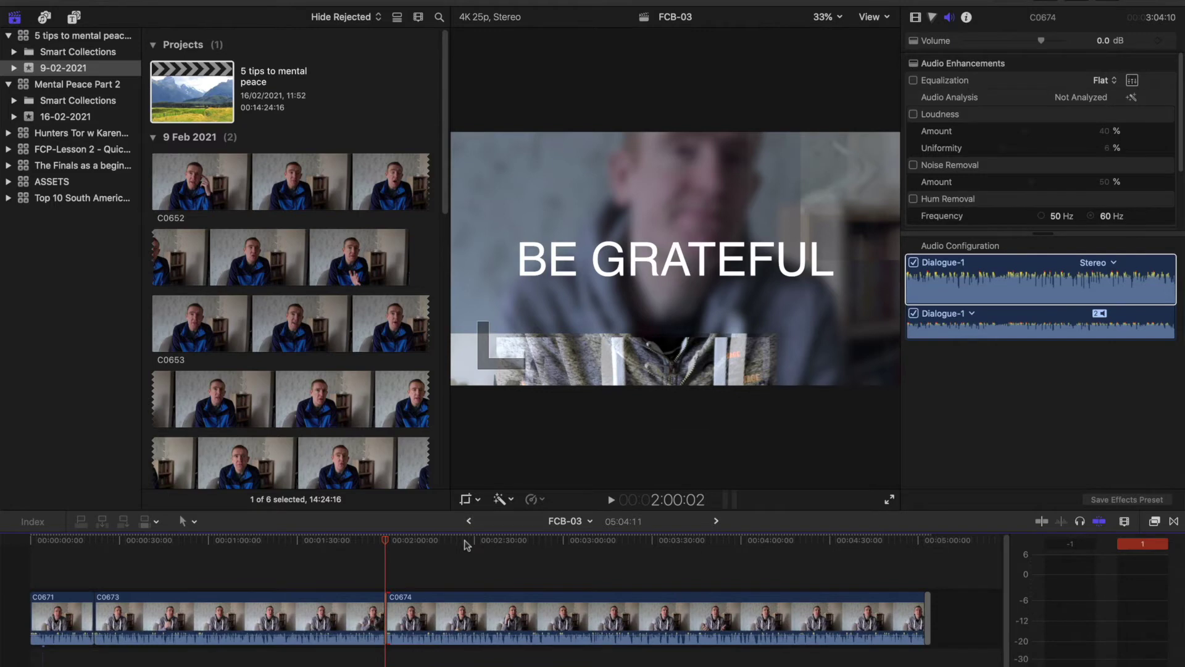
{"action": "key", "text": "super+equal"}
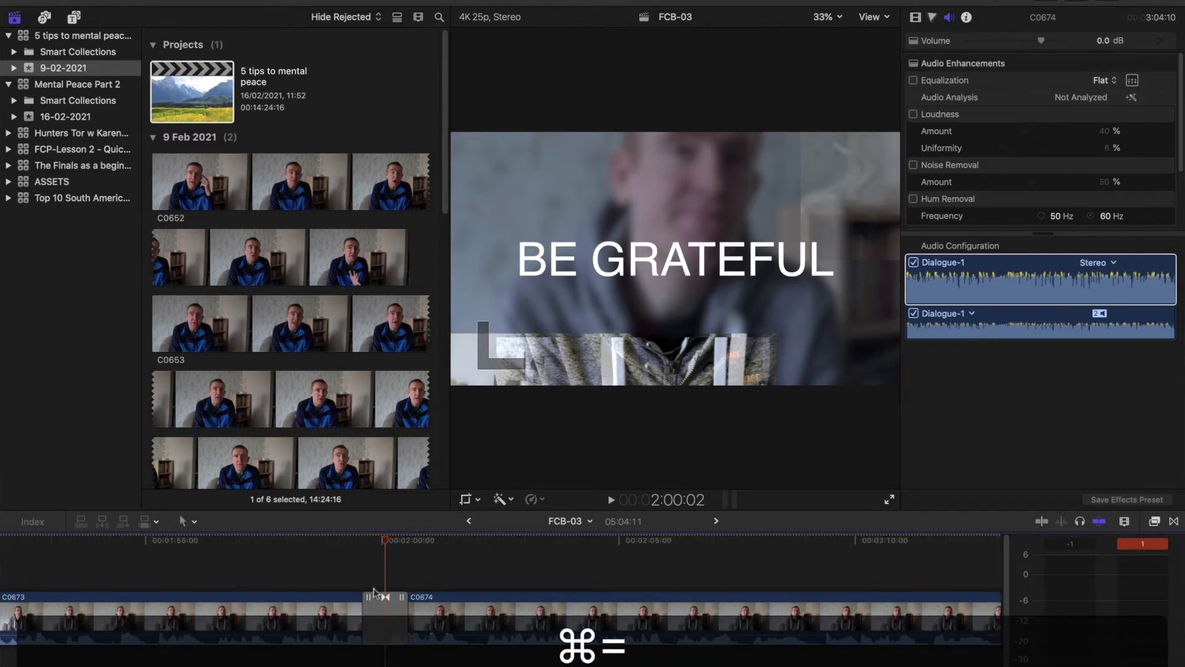
{"action": "left_click", "coordinate": [353, 576]}
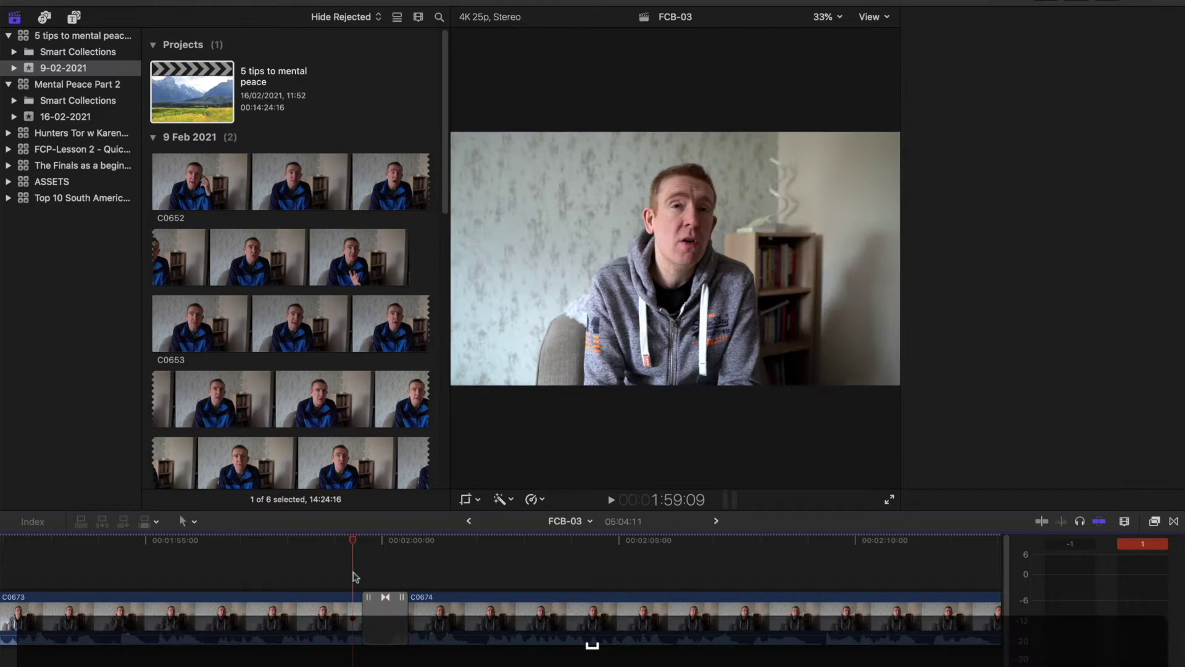
{"action": "key", "text": "space"}
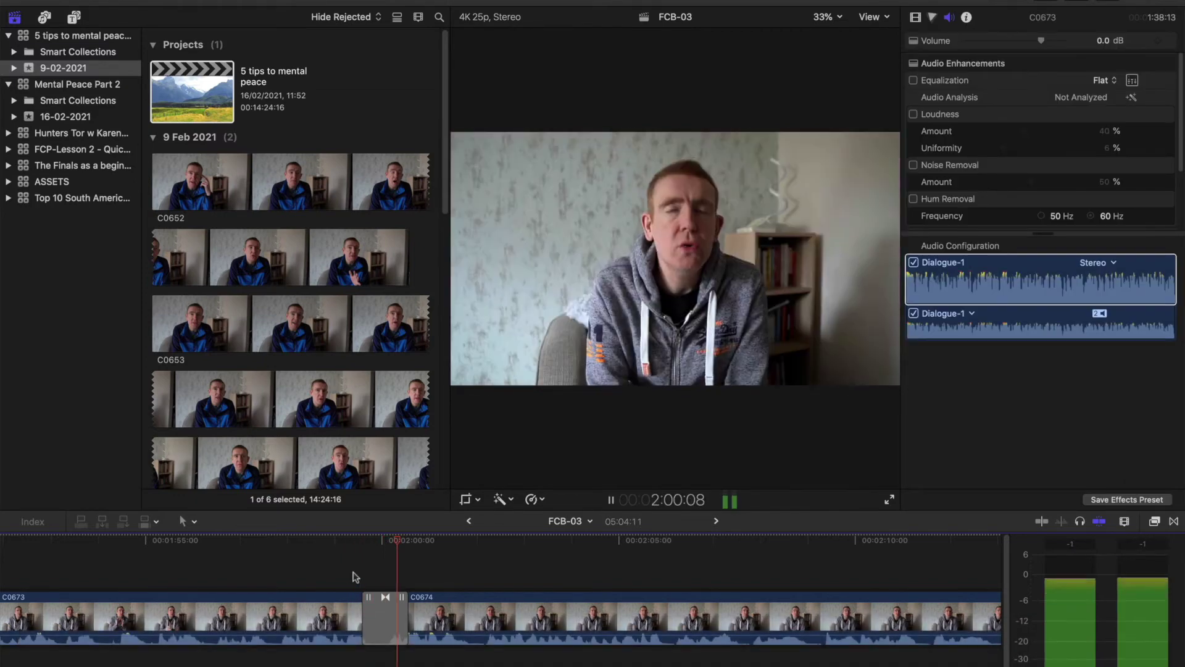
{"action": "key", "text": "space"}
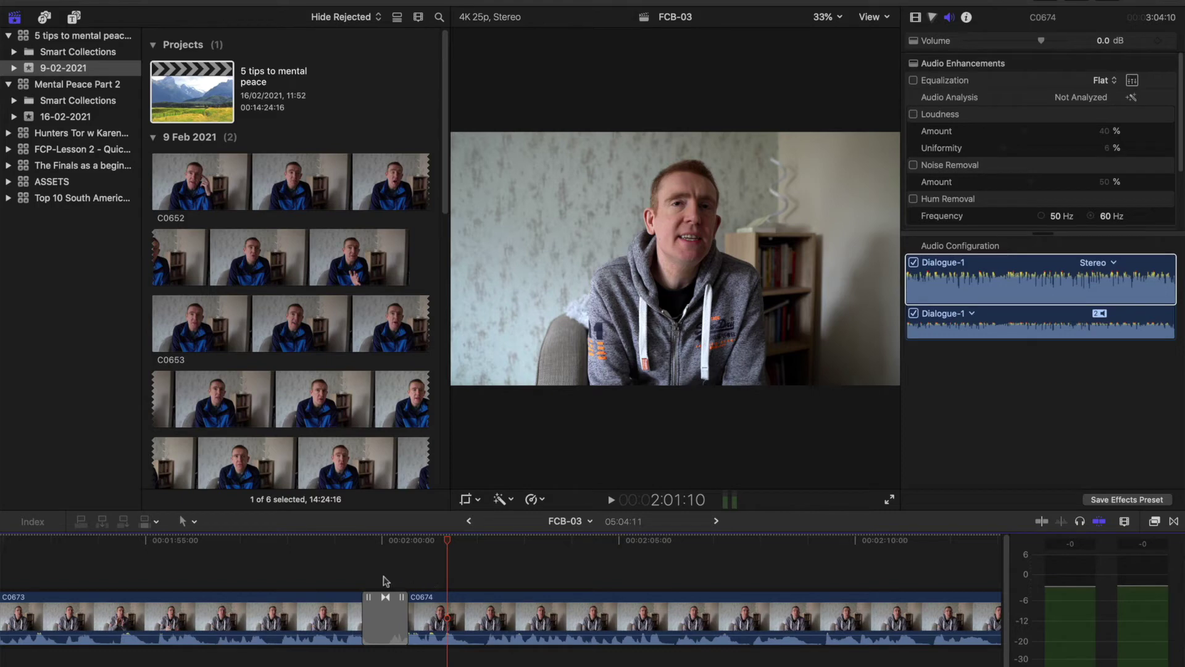
{"action": "left_click", "coordinate": [361, 585]}
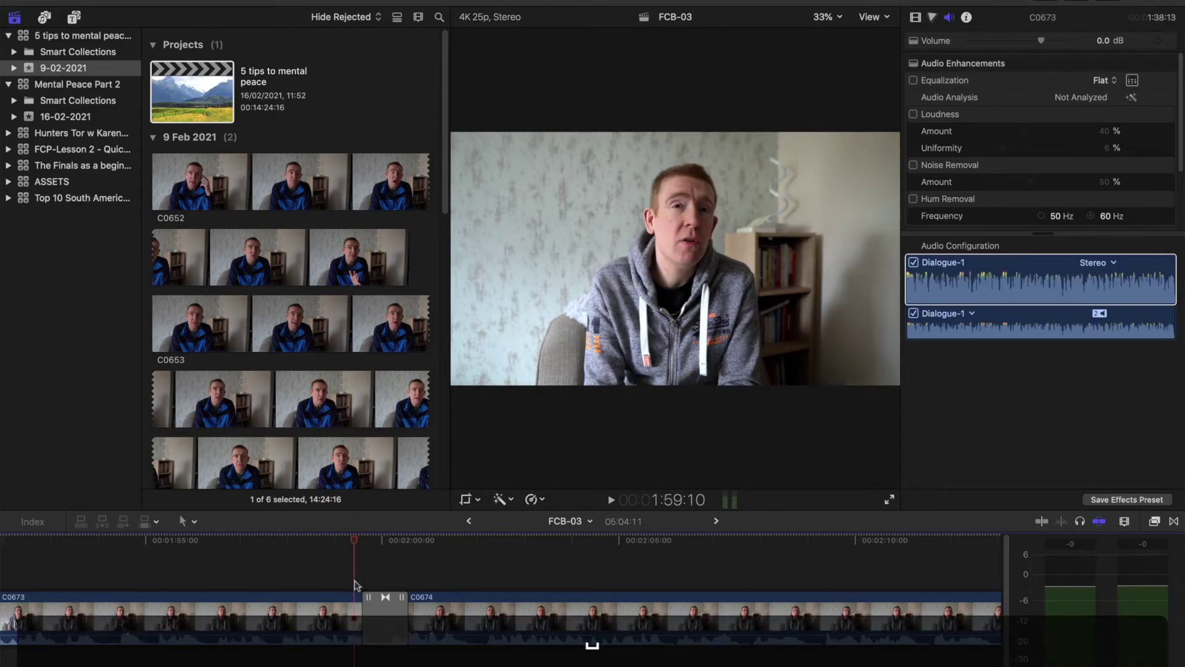
{"action": "key", "text": "super+bracketleft"}
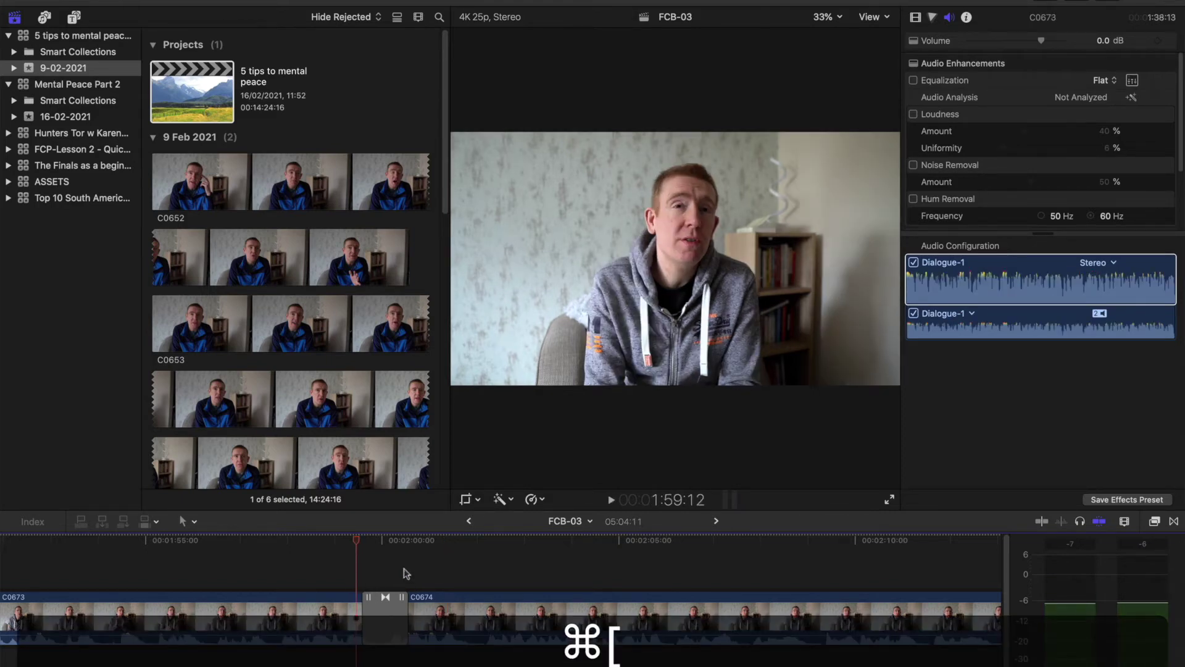
{"action": "key", "text": "super+bracketright"}
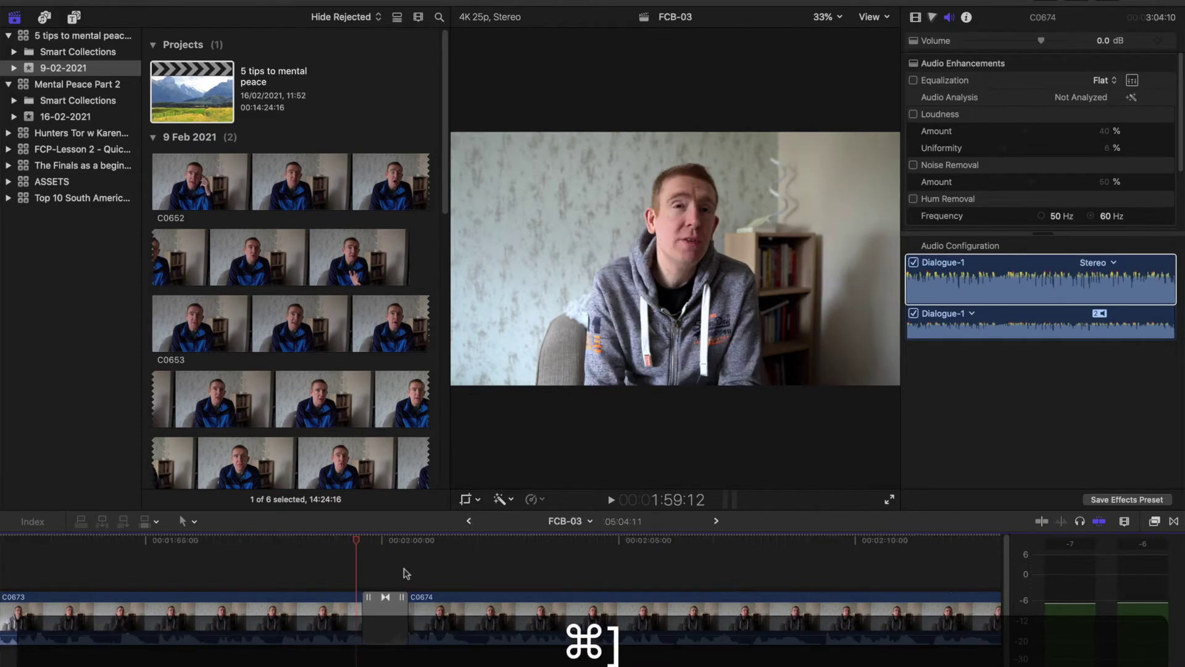
Step: Copy the SFX_10 sound effect clip from the 5 tips to mental peace project
{"action": "key", "text": "super+bracketright"}
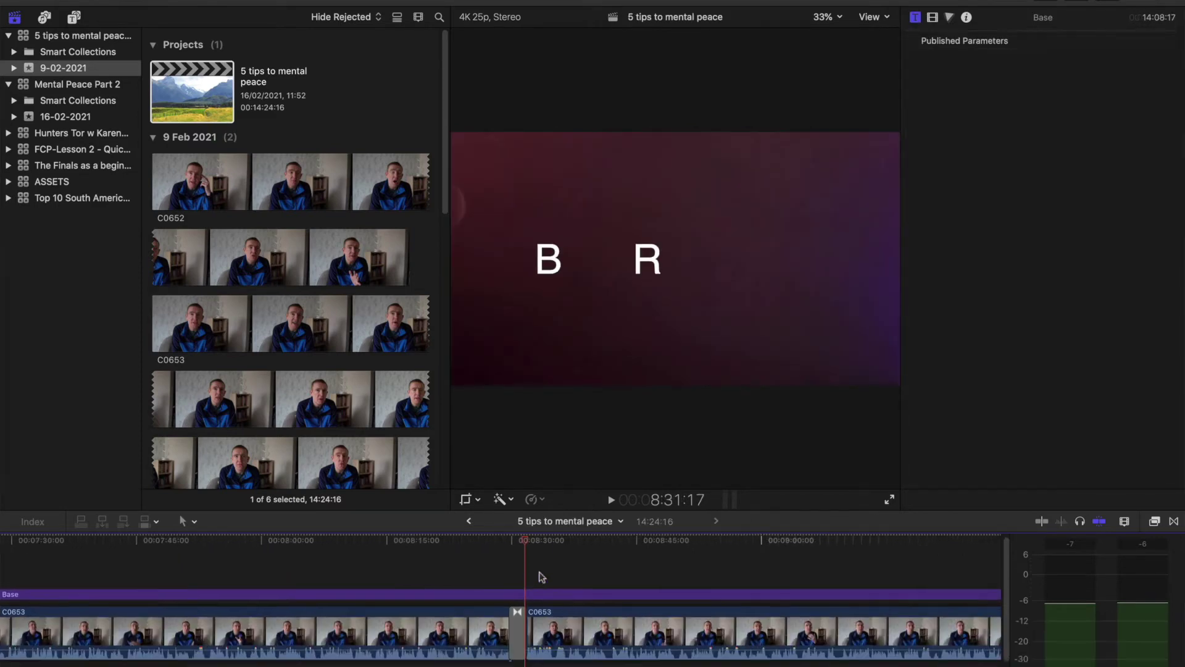
{"action": "scroll", "coordinate": [542, 576], "scroll_direction": "right", "scroll_amount": 5}
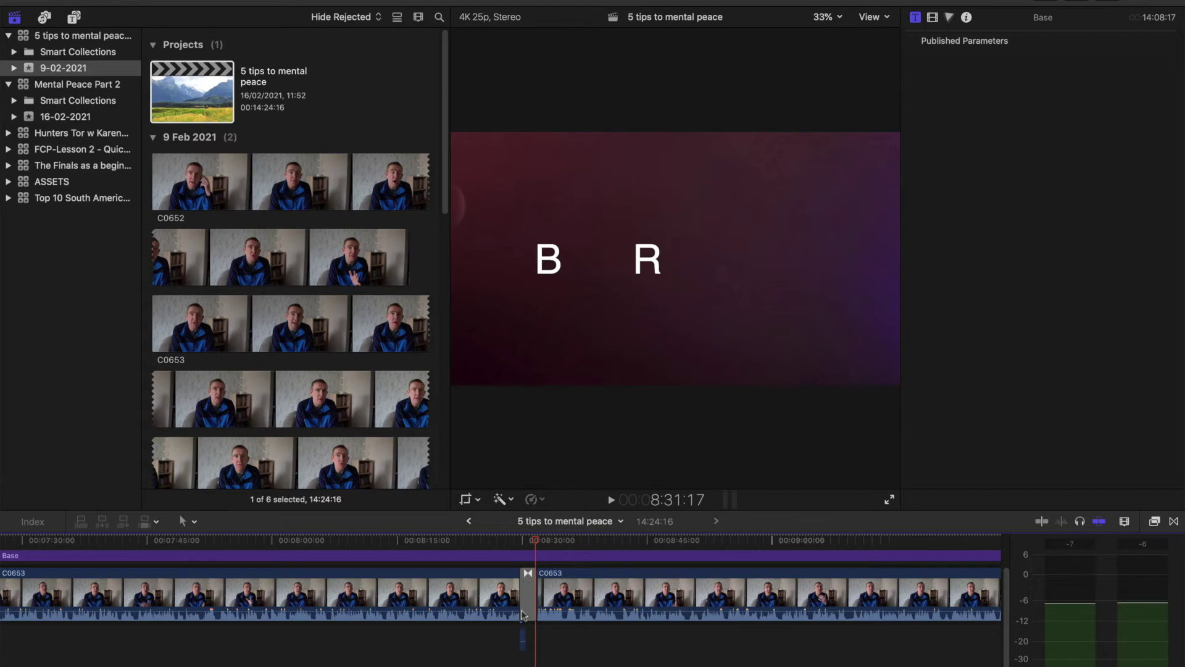
{"action": "left_click", "coordinate": [522, 637]}
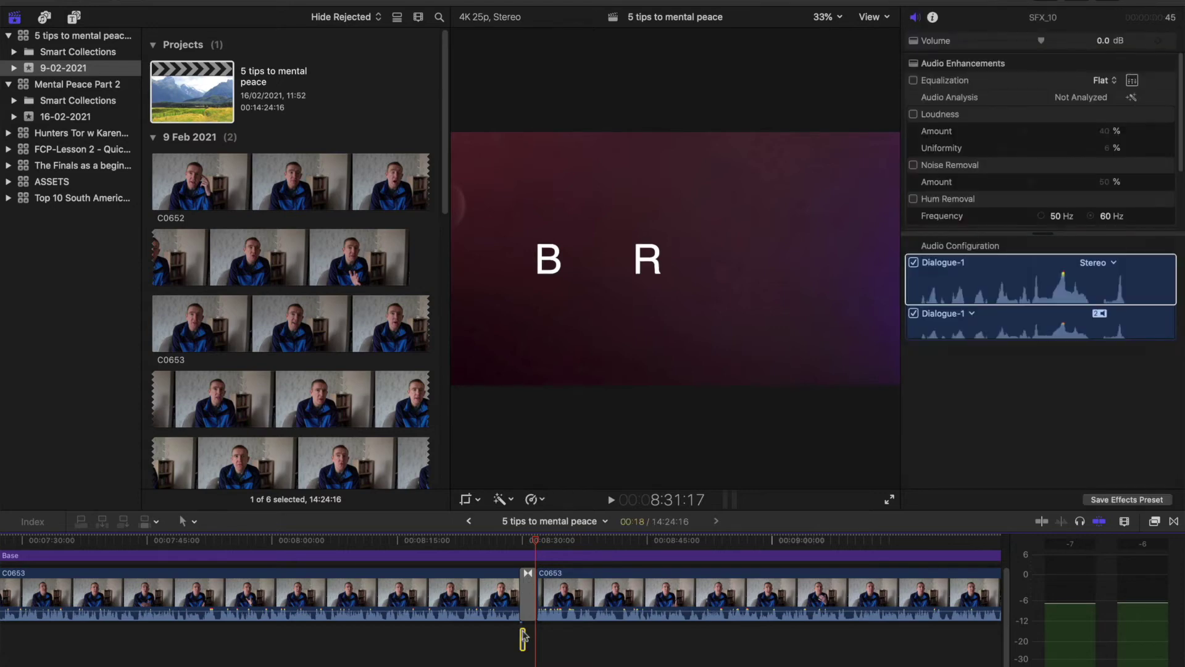
{"action": "key", "text": "super+c"}
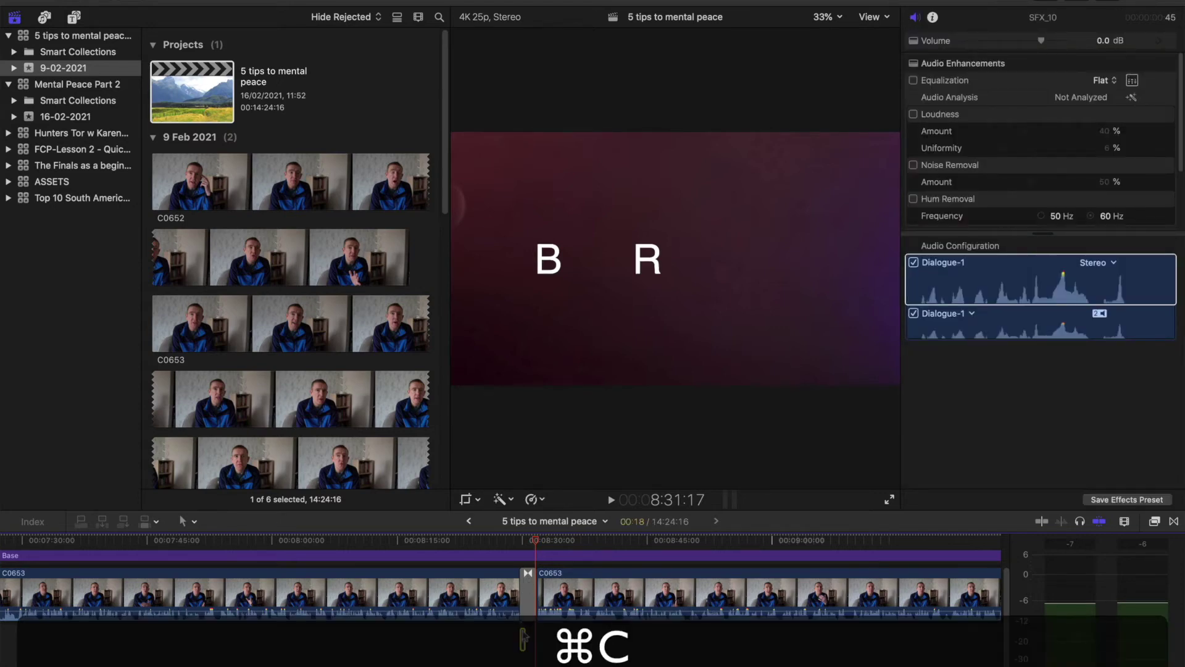
Step: Paste SFX_10 at FCB-03's C0673/C0674 edit point, play it back, and fit the timeline
{"action": "key", "text": "super+bracketleft"}
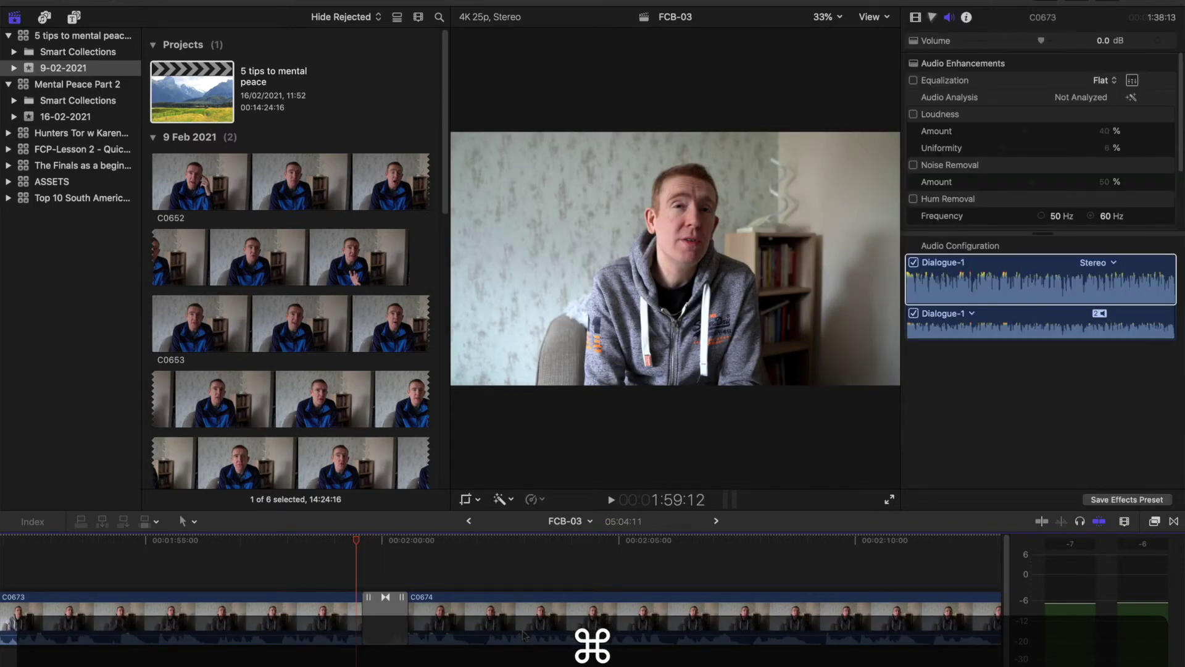
{"action": "left_click_drag", "start_coordinate": [355, 542], "coordinate": [337, 542]}
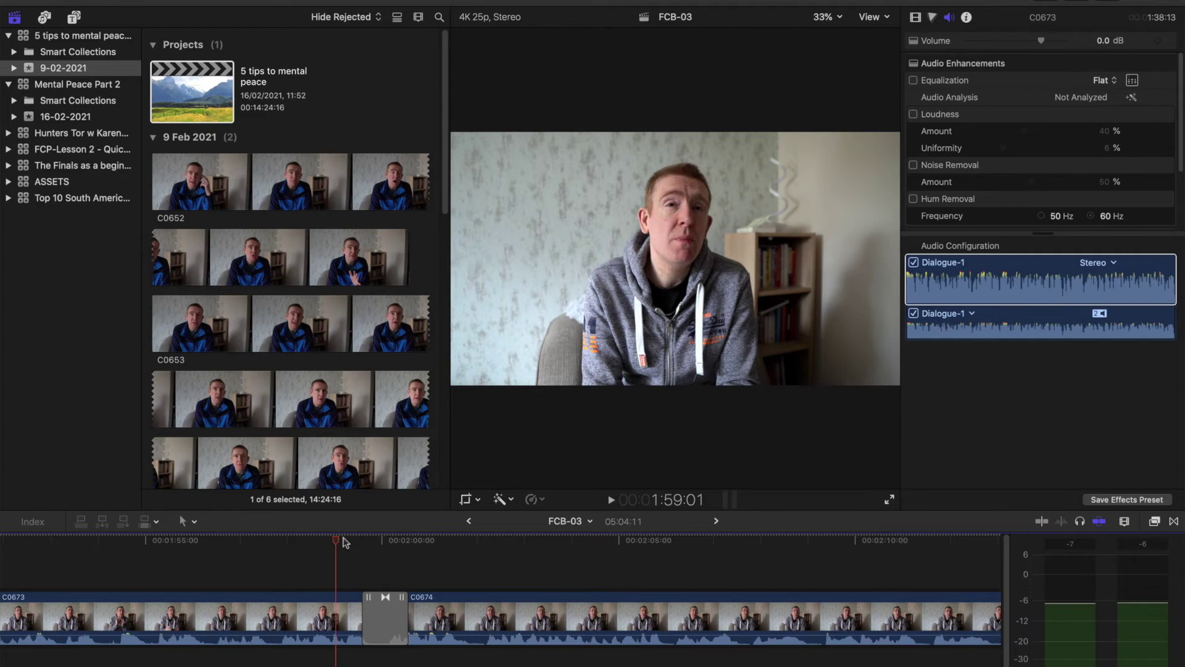
{"action": "key", "text": "Down"}
{"action": "key", "text": "Up"}
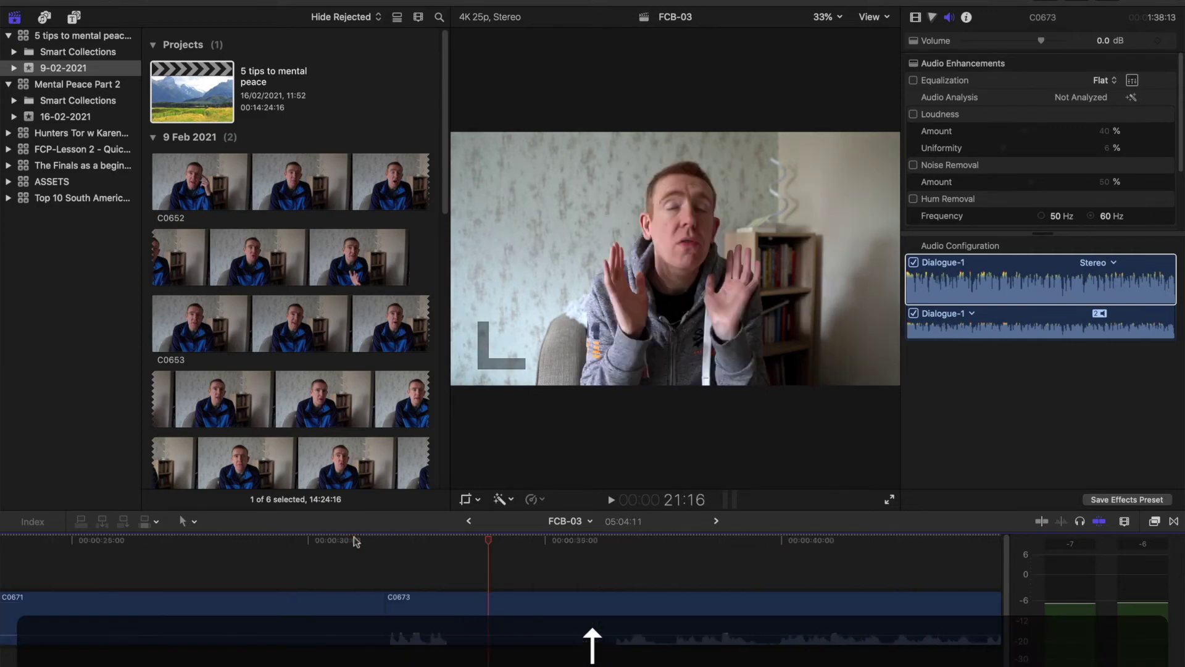
{"action": "key", "text": "Down"}
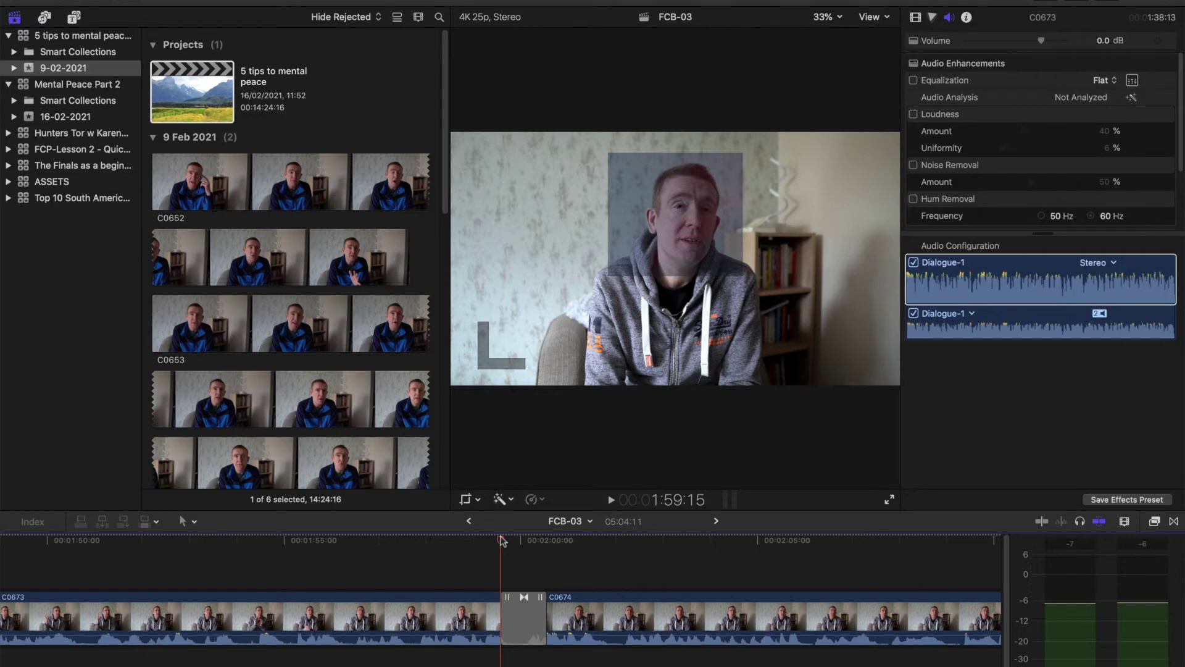
{"action": "key", "text": "super+v"}
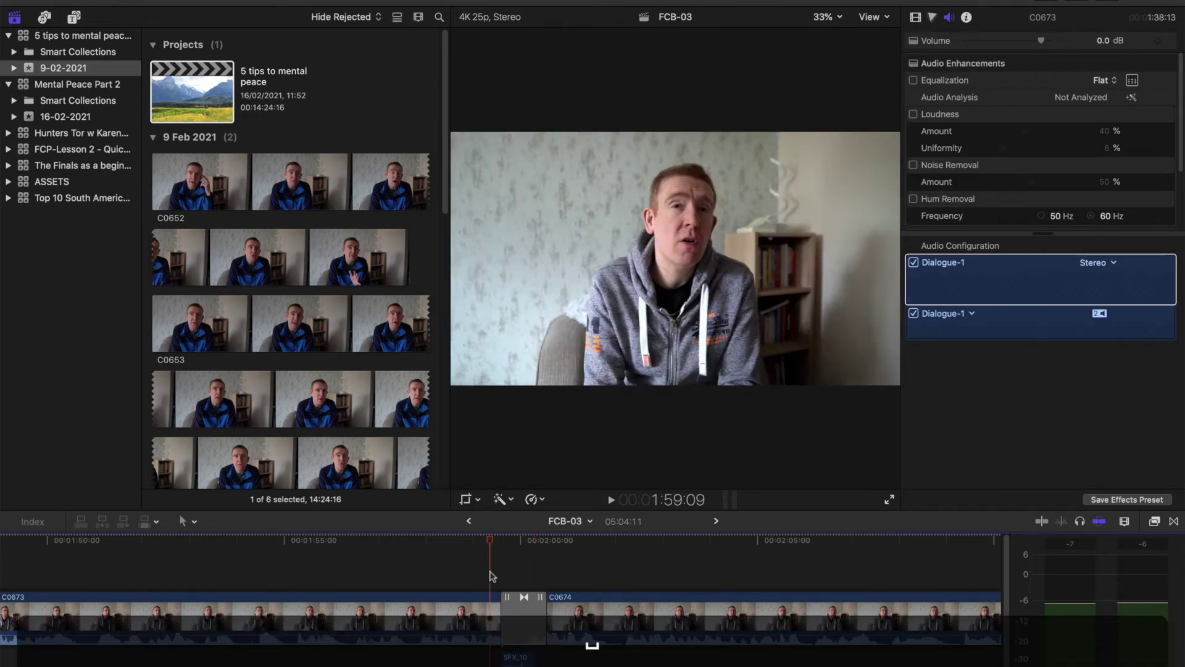
{"action": "key", "text": "space"}
{"action": "key", "text": "space"}
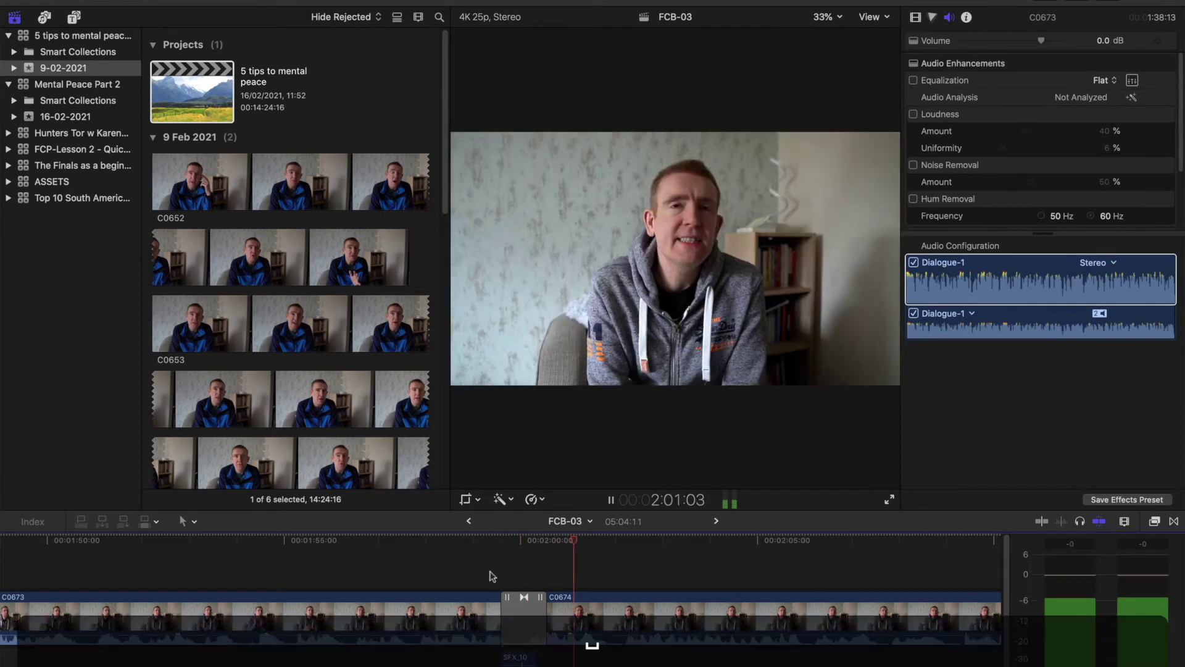
{"action": "key", "text": "shift+z"}
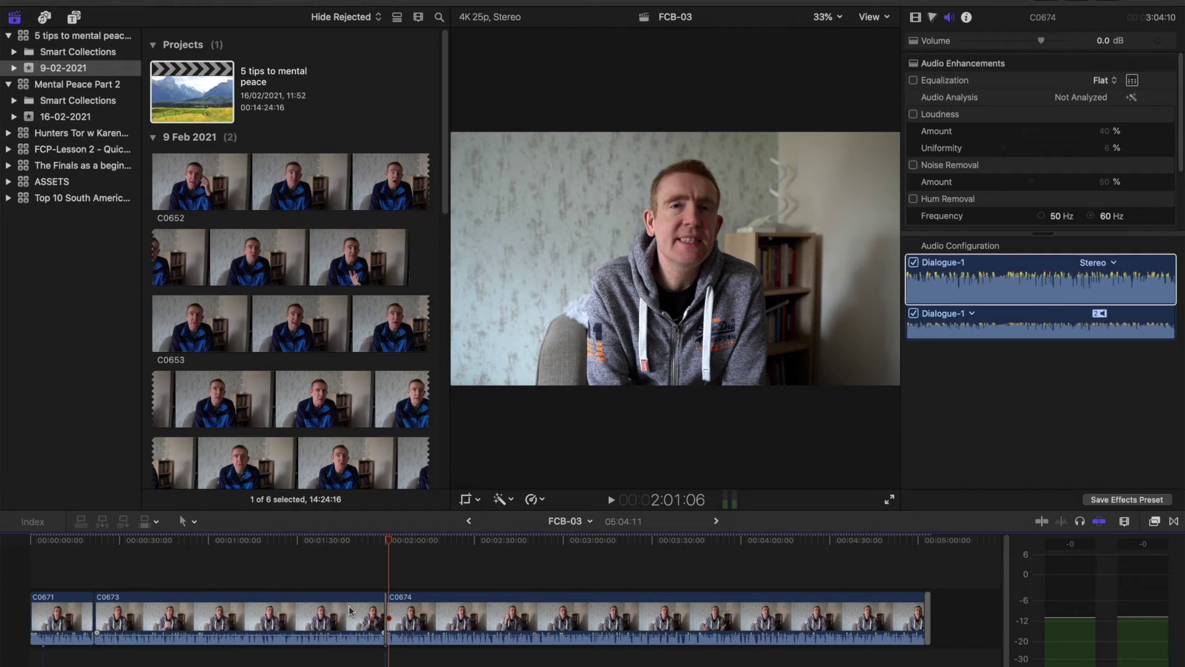
{"action": "key", "text": "super"}
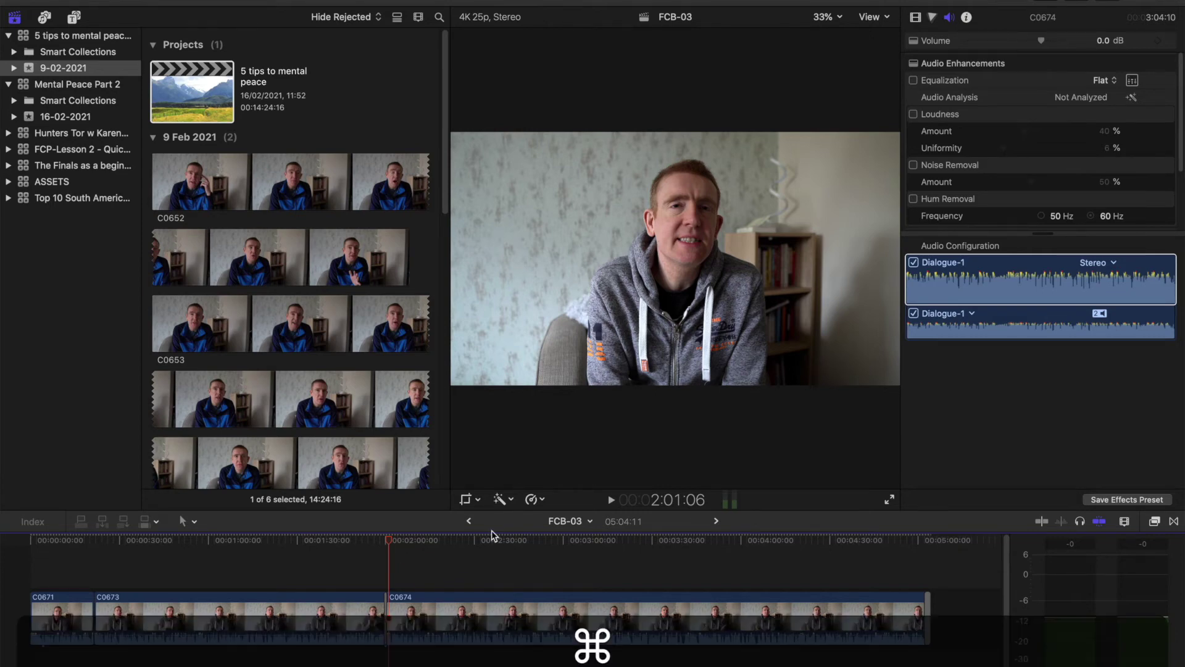
Step: Copy the '5 Tips for Mental Peace' opening title from the old project, then return to FCB-03
{"action": "key", "text": "super+bracketright"}
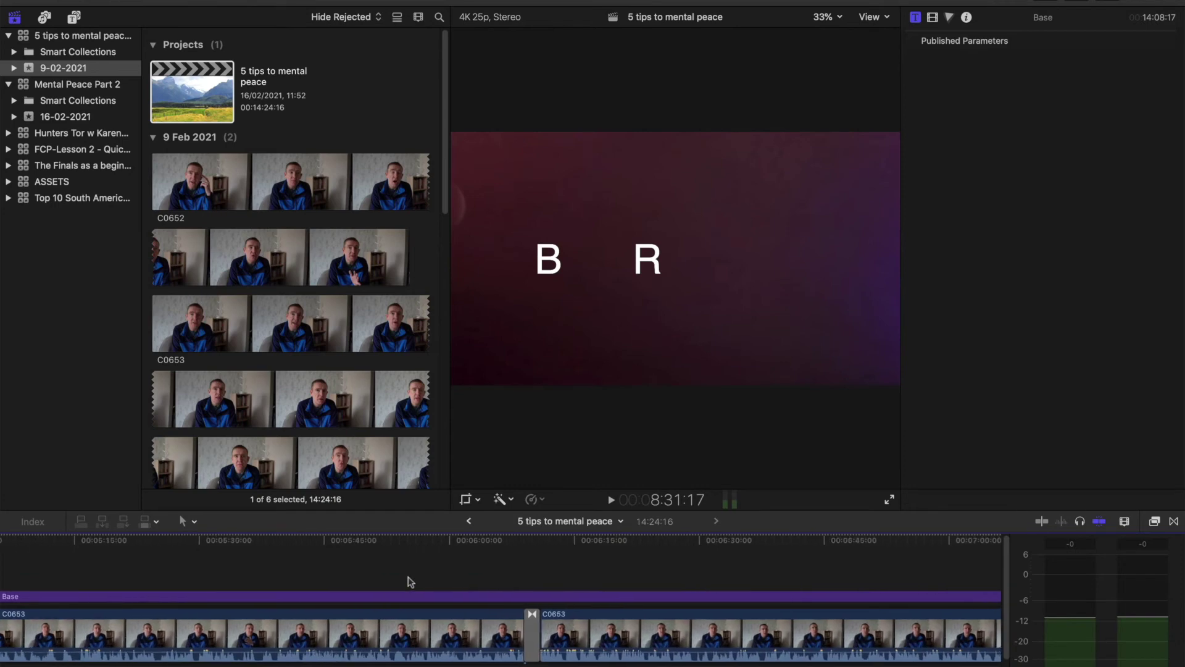
{"action": "key", "text": "Home"}
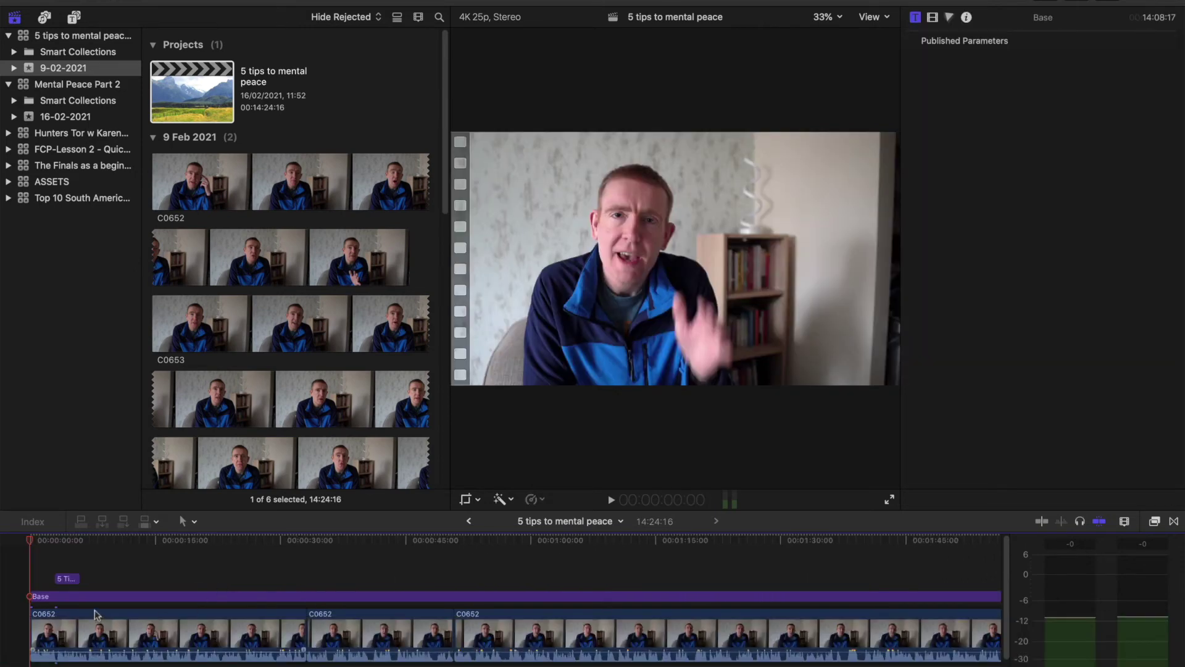
{"action": "left_click", "coordinate": [62, 561]}
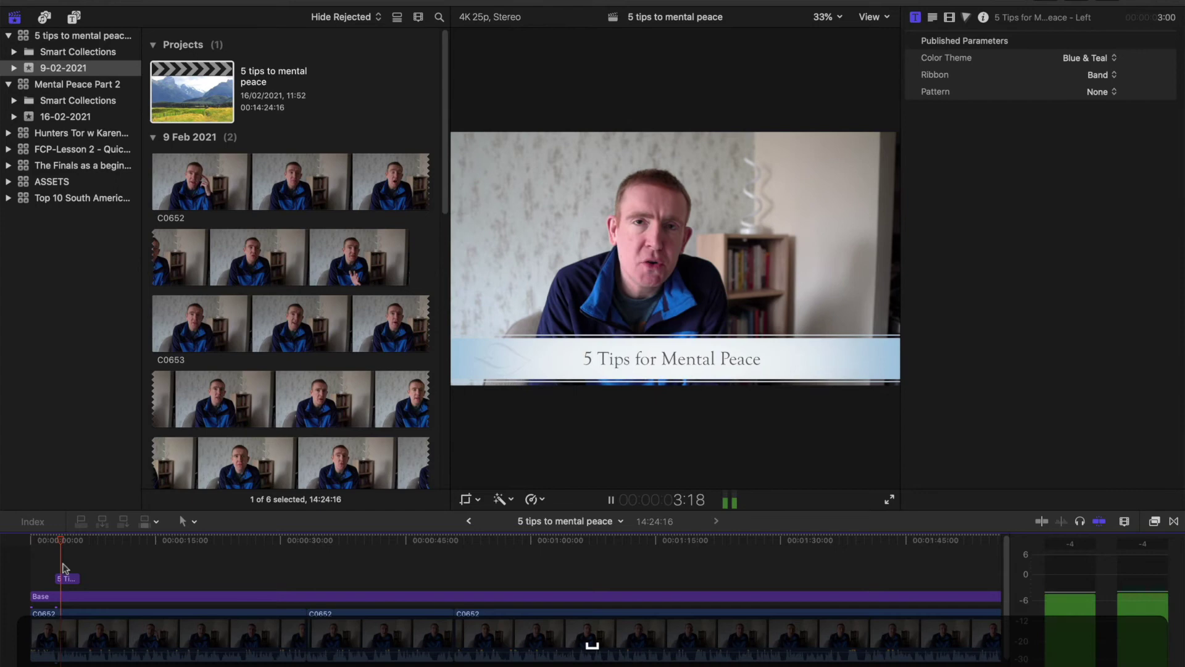
{"action": "left_click", "coordinate": [77, 581]}
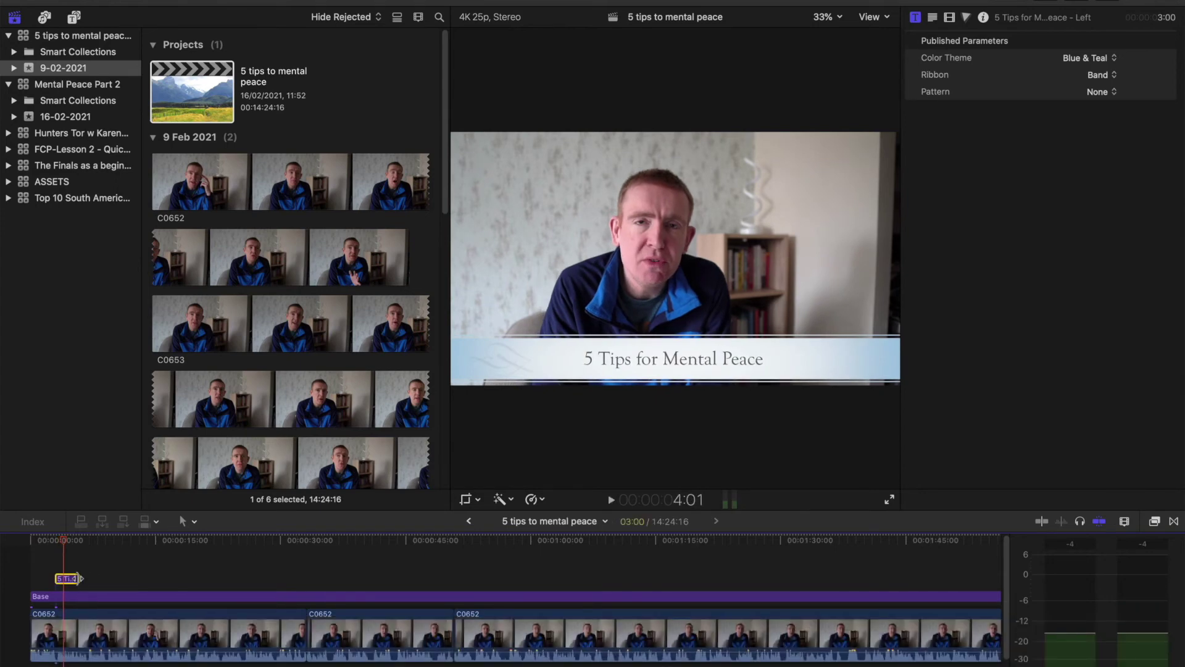
{"action": "key", "text": "super+c"}
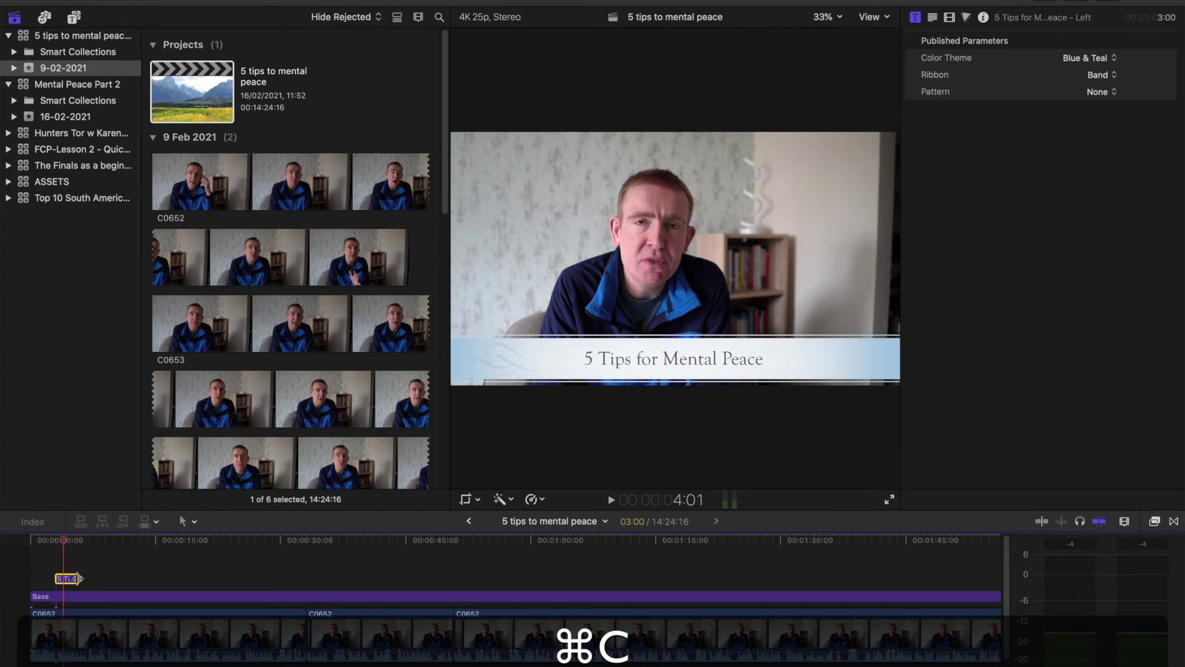
{"action": "key", "text": "super+bracketleft"}
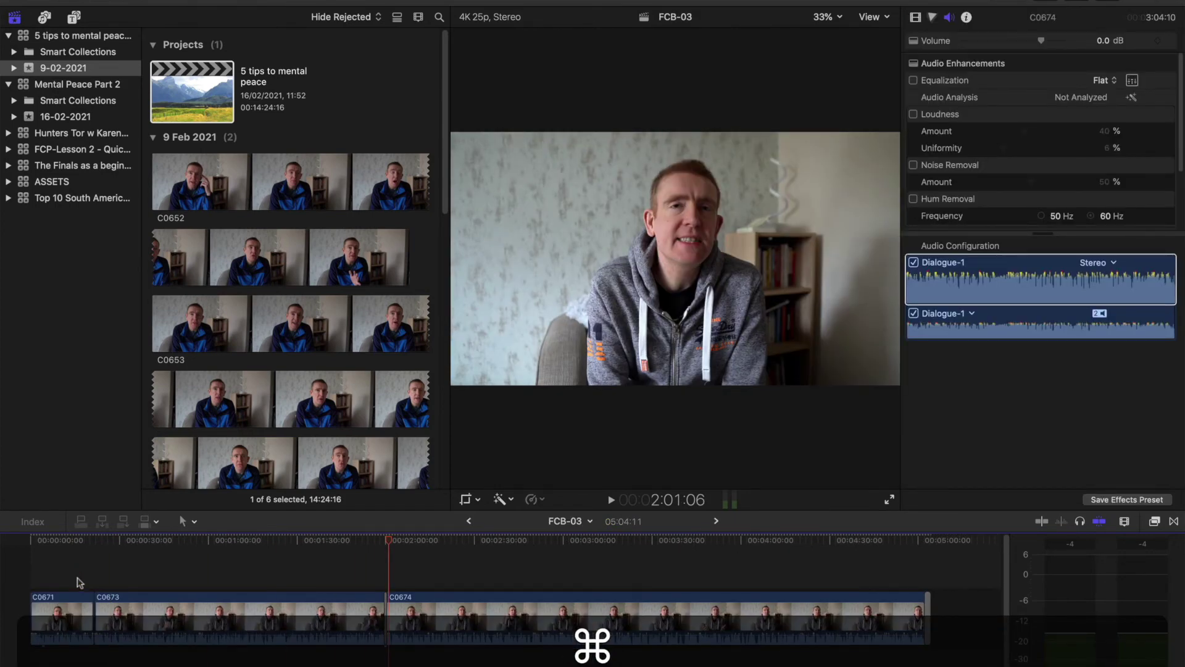
Step: Paste the title about two seconds into FCB-03 and preview it
{"action": "key", "text": "super+bracketright"}
{"action": "key", "text": "super+bracketleft"}
{"action": "key", "text": "super+bracketleft"}
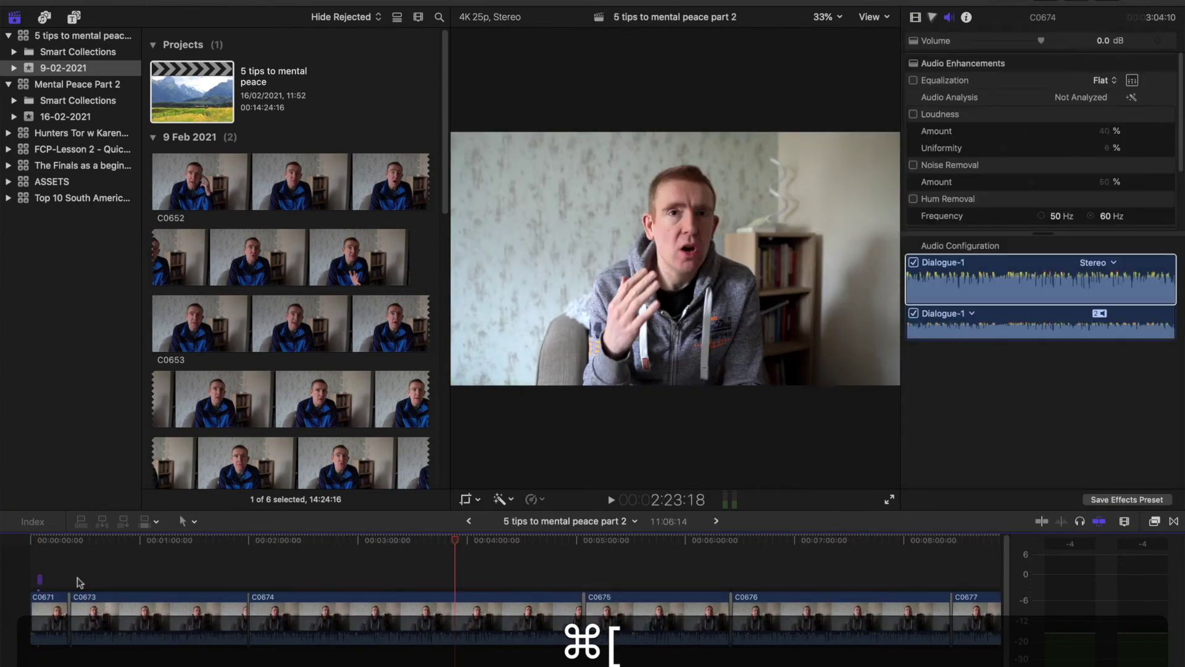
{"action": "key", "text": "super+bracketright"}
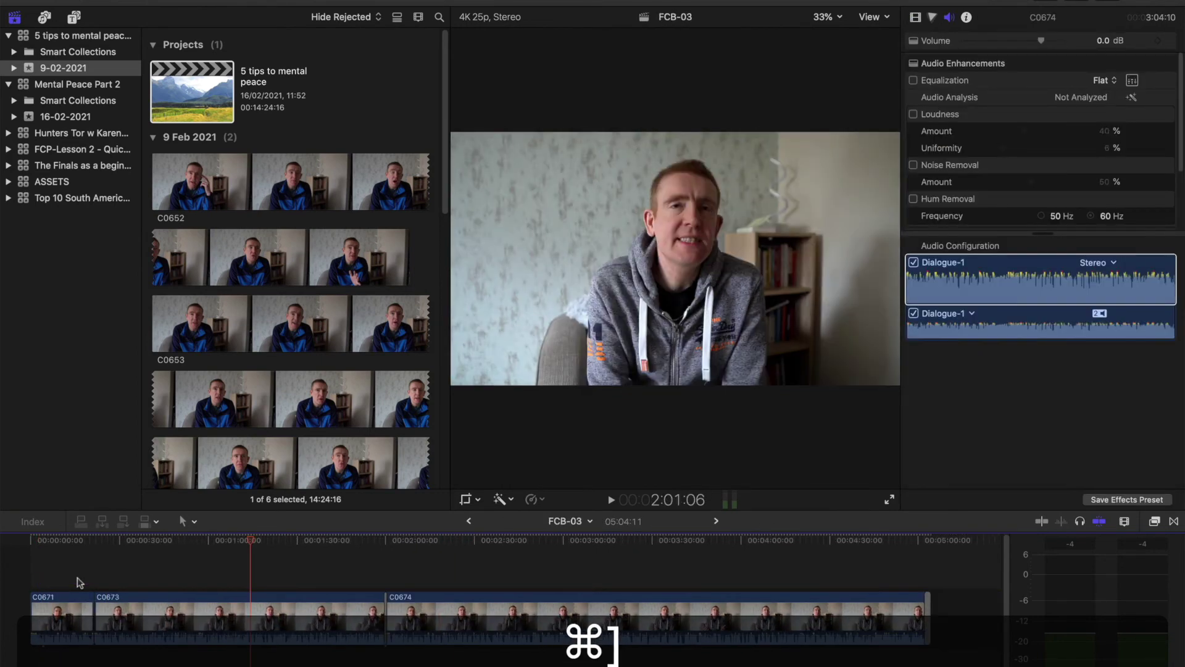
{"action": "left_click", "coordinate": [266, 565]}
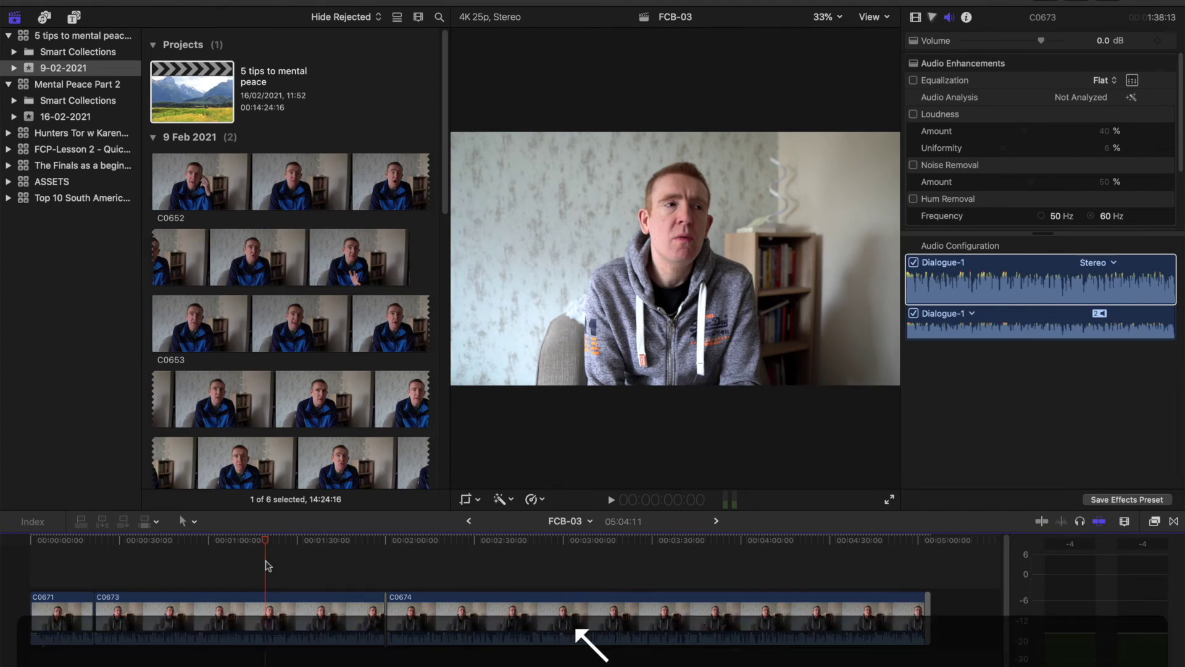
{"action": "key", "text": "Home"}
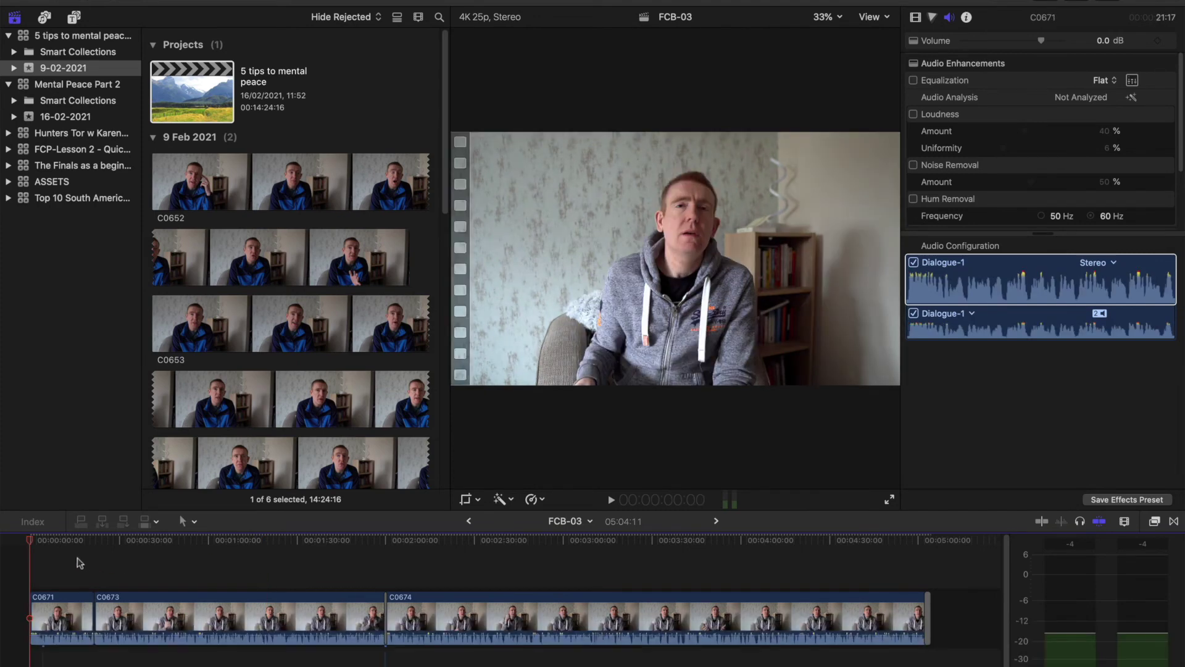
{"action": "key", "text": "super+equal"}
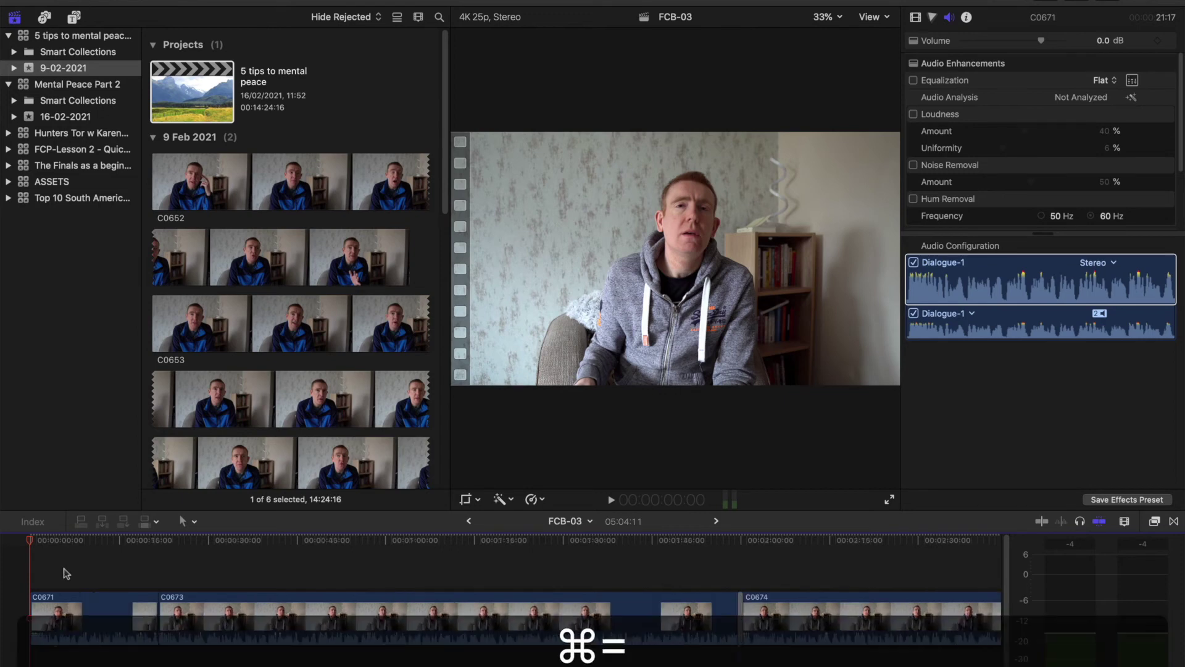
{"action": "left_click", "coordinate": [66, 572]}
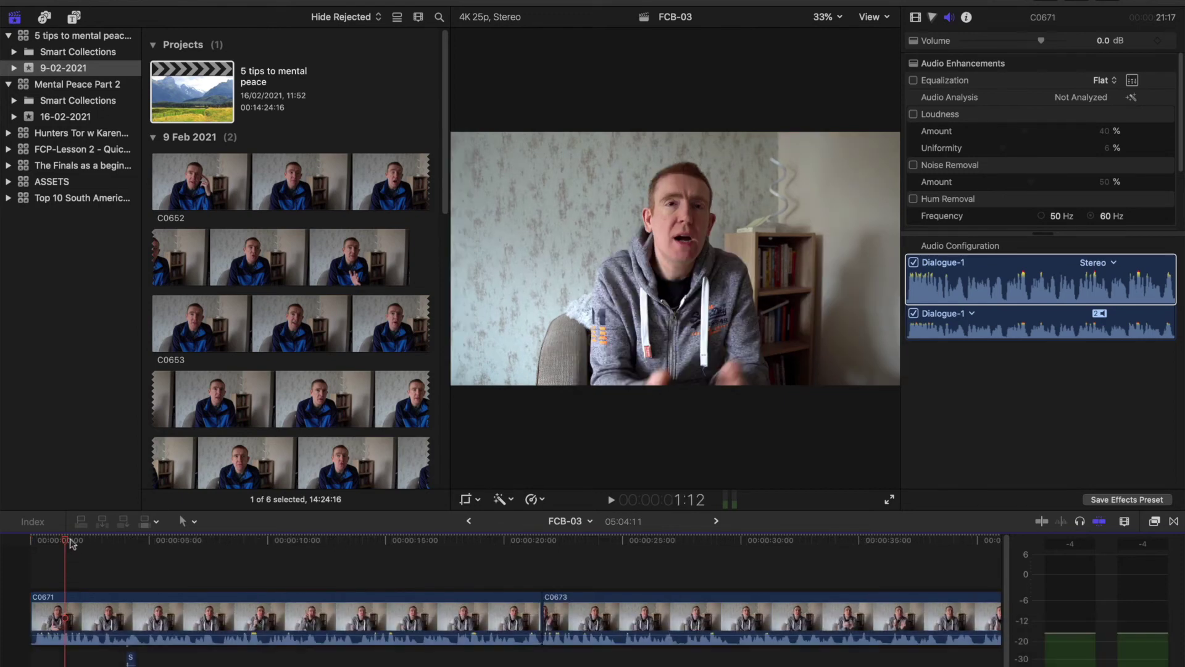
{"action": "left_click_drag", "start_coordinate": [70, 544], "coordinate": [89, 543]}
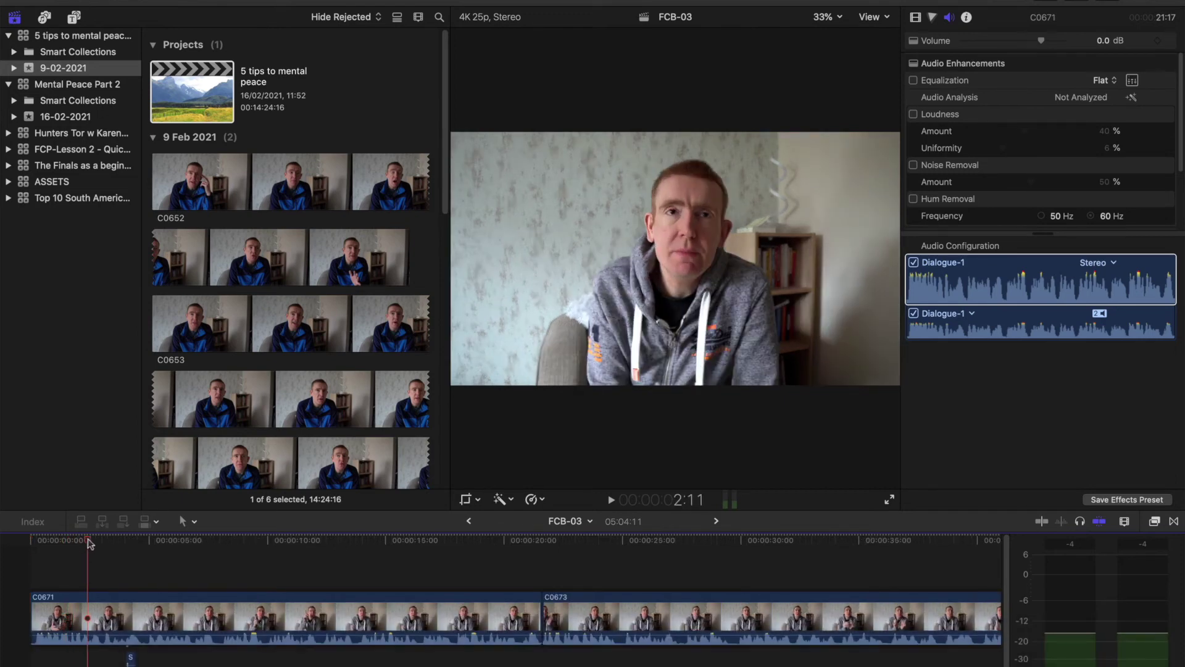
{"action": "key", "text": "super+v"}
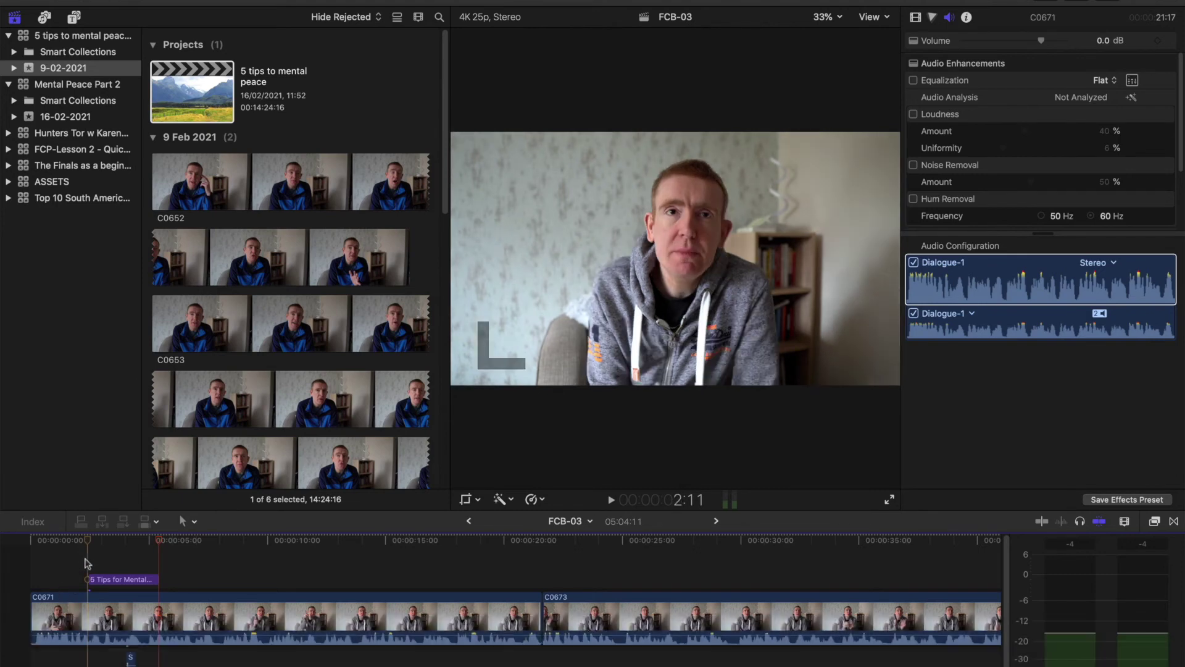
{"action": "key", "text": "space"}
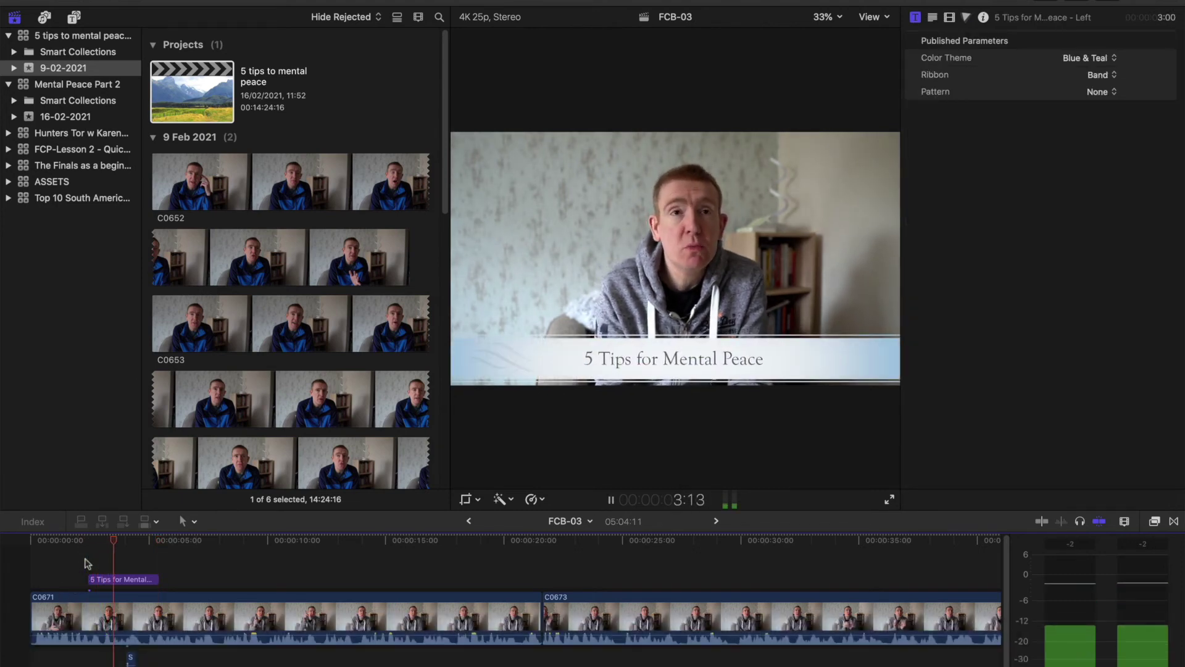
{"action": "key", "text": "space"}
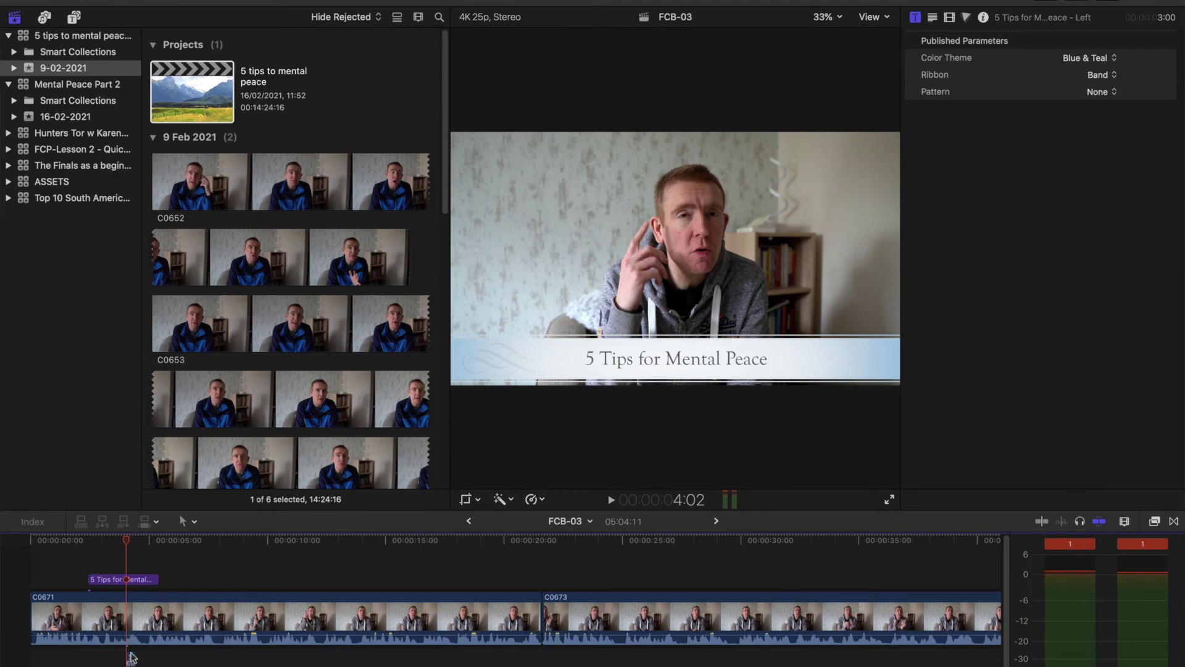
Step: Align the SFX_13 sound effect with the title's start and play them together
{"action": "left_click_drag", "start_coordinate": [131, 658], "coordinate": [92, 656]}
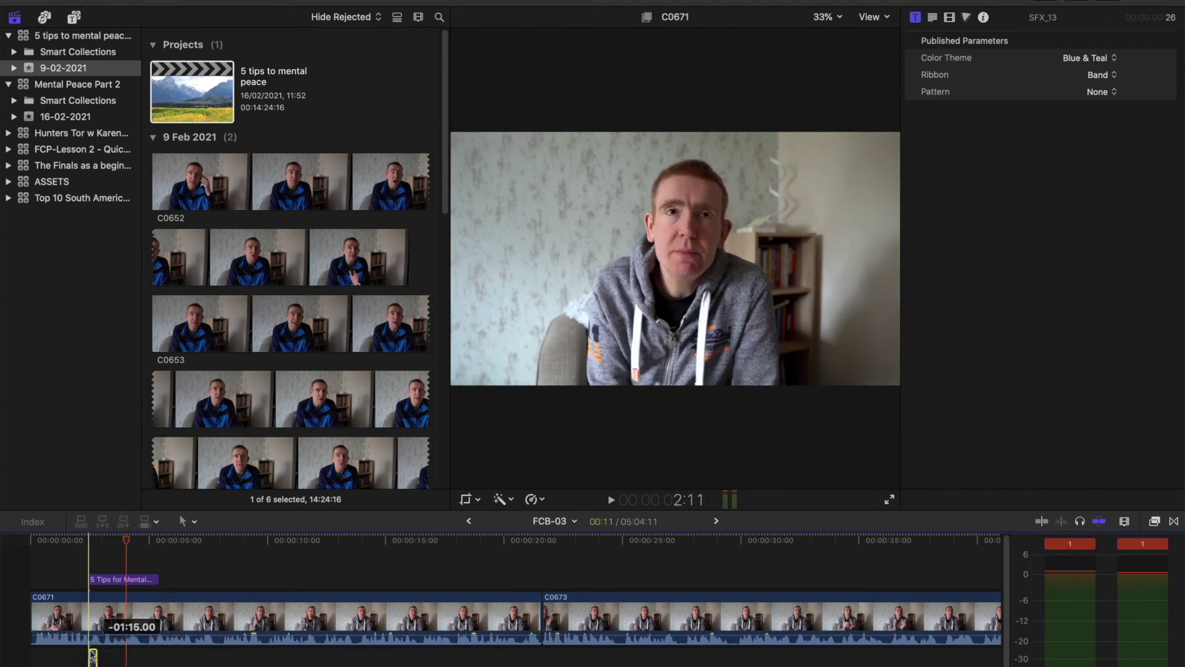
{"action": "left_click", "coordinate": [91, 578]}
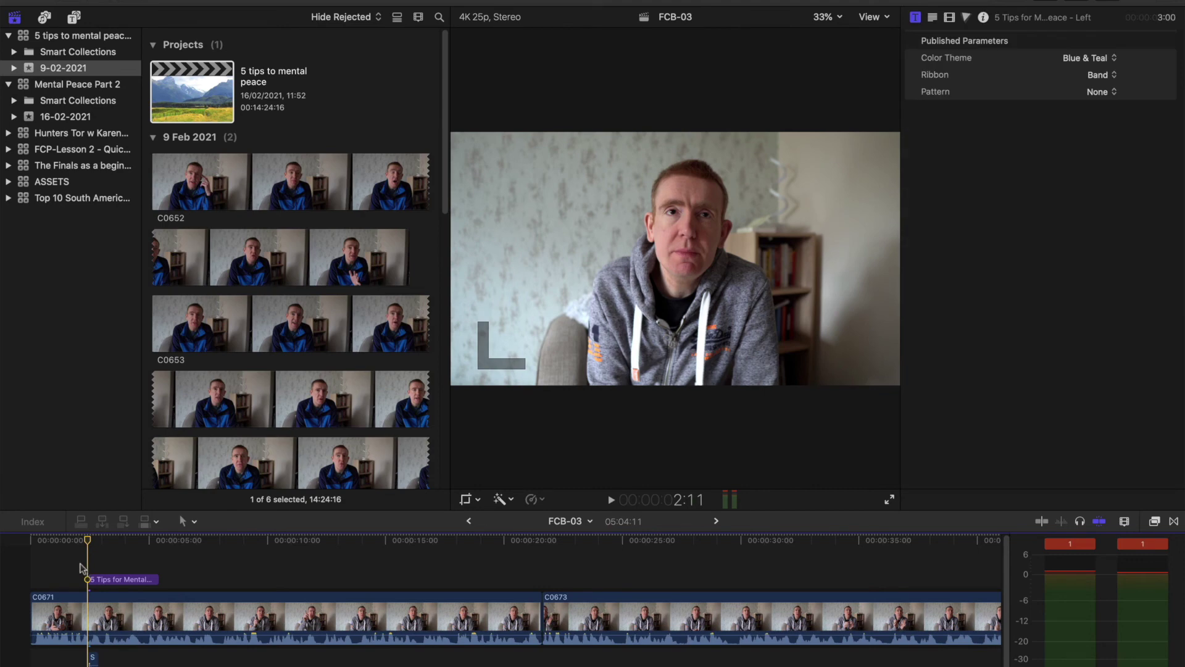
{"action": "key", "text": "space"}
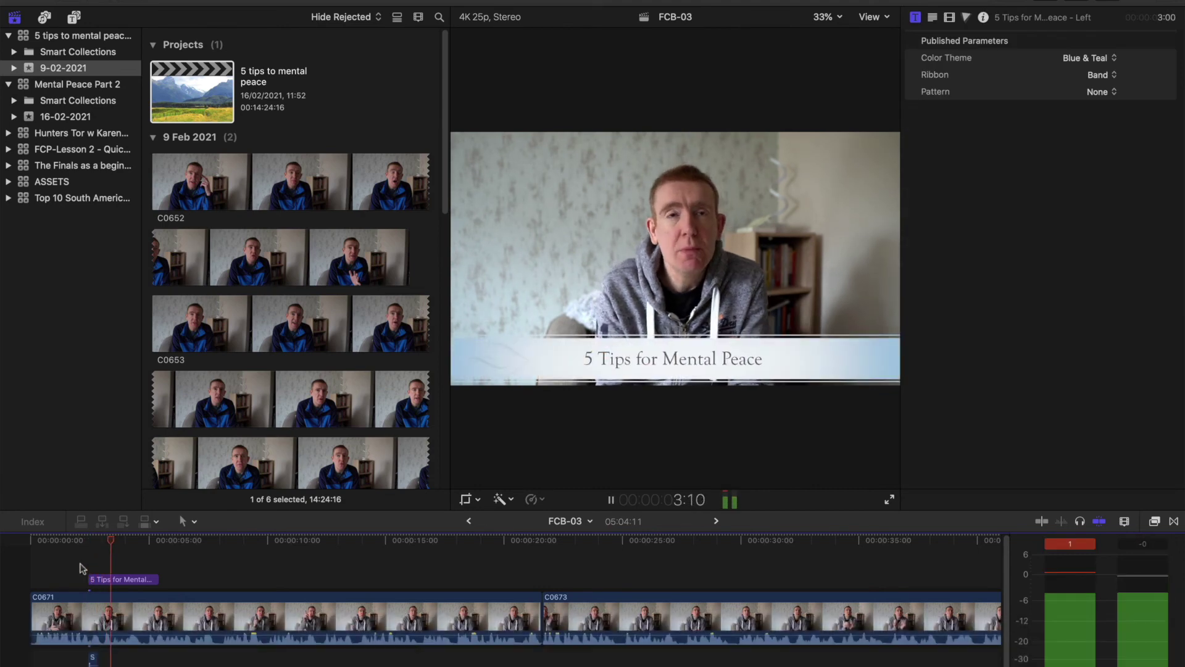
{"action": "key", "text": "space"}
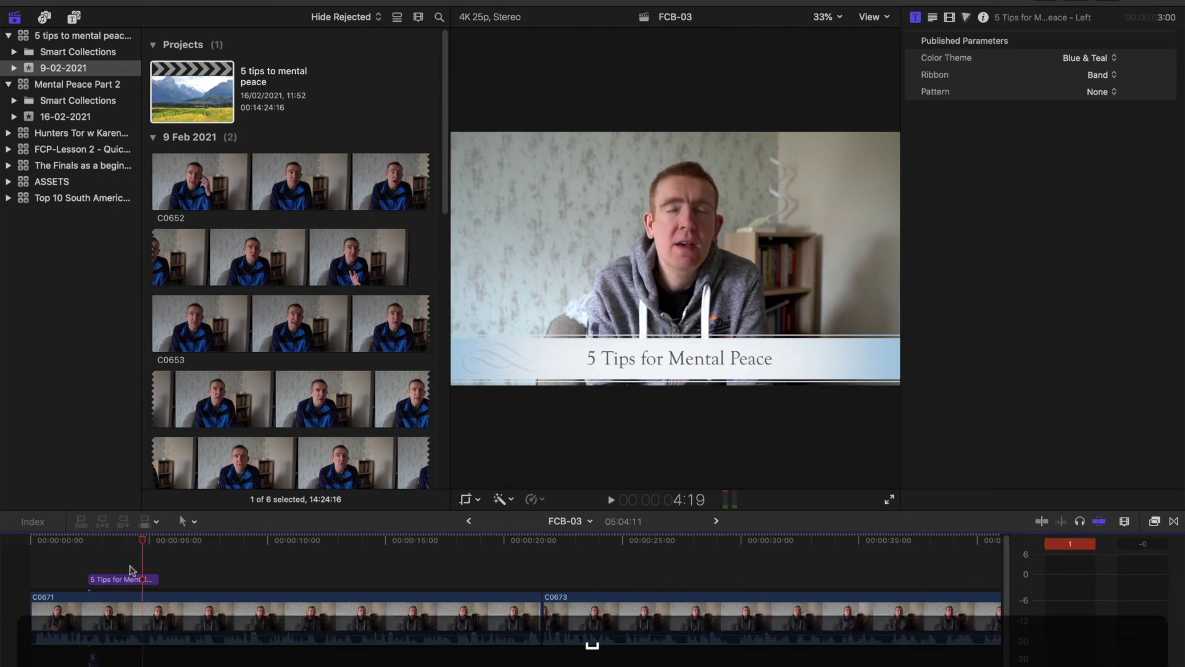